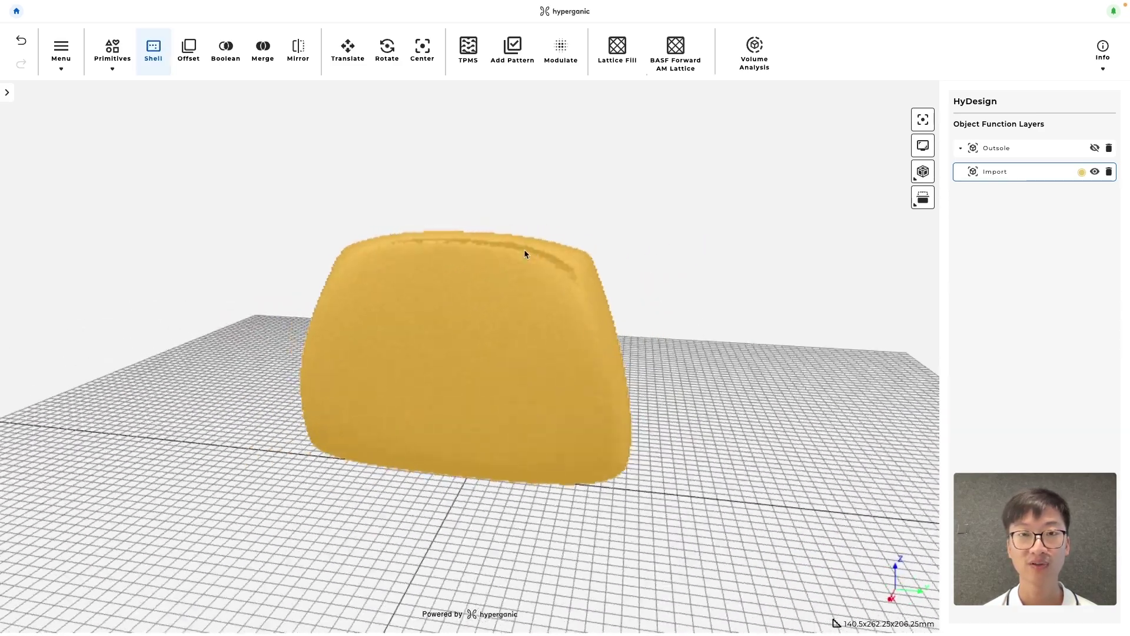
# Rename the Import layer in Object Function Layers to 'Head Rest Shell'.
pyautogui.doubleClick(998, 172)
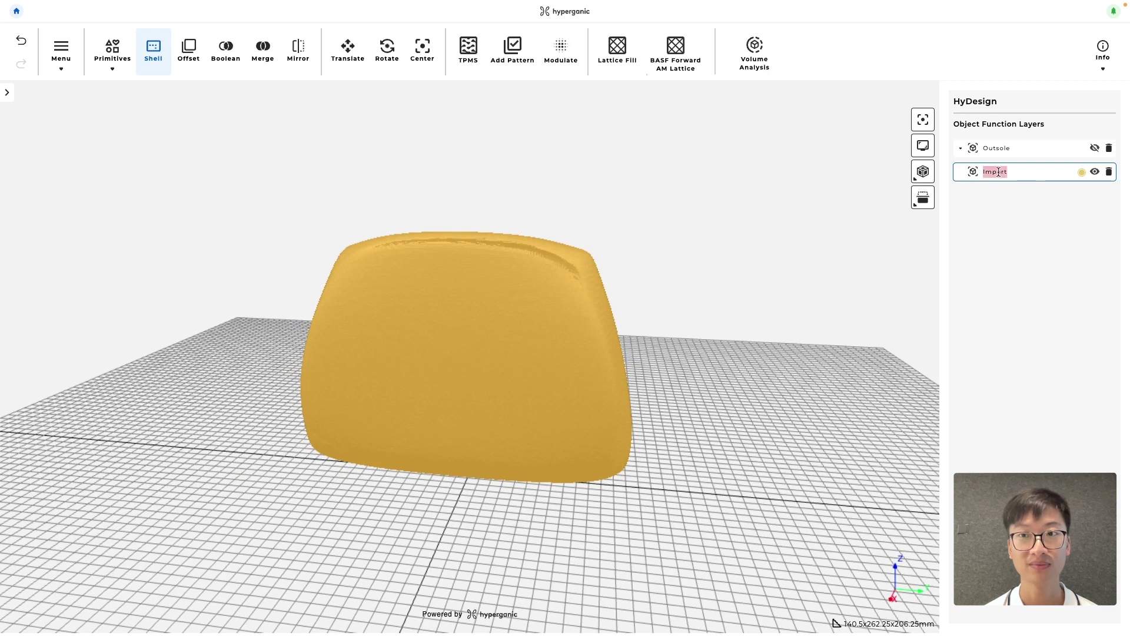
pyautogui.write('Head ')
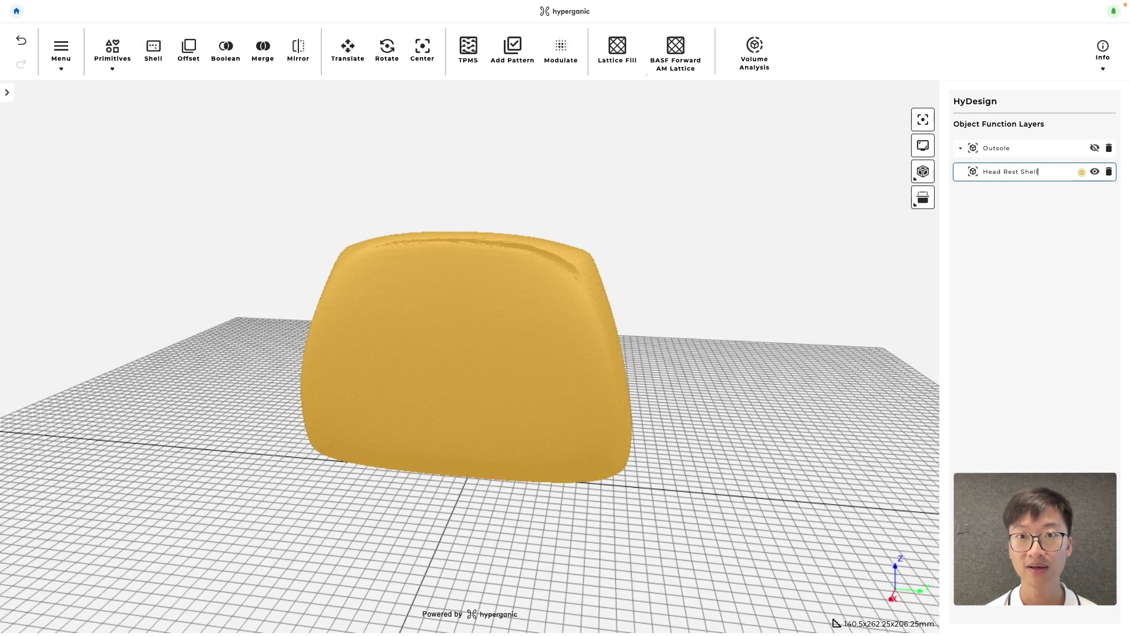
pyautogui.write('Rest Shell')
pyautogui.press('Return')
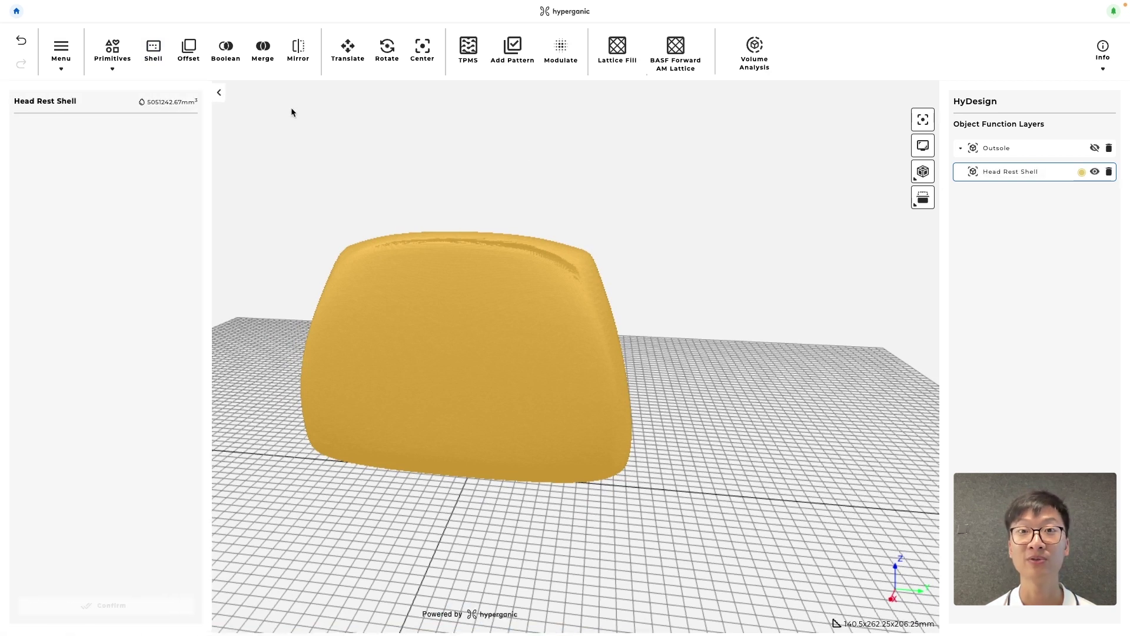
# Add a Shell to Head Rest Shell, growing Outside with 3 mm thickness.
pyautogui.click(153, 50)
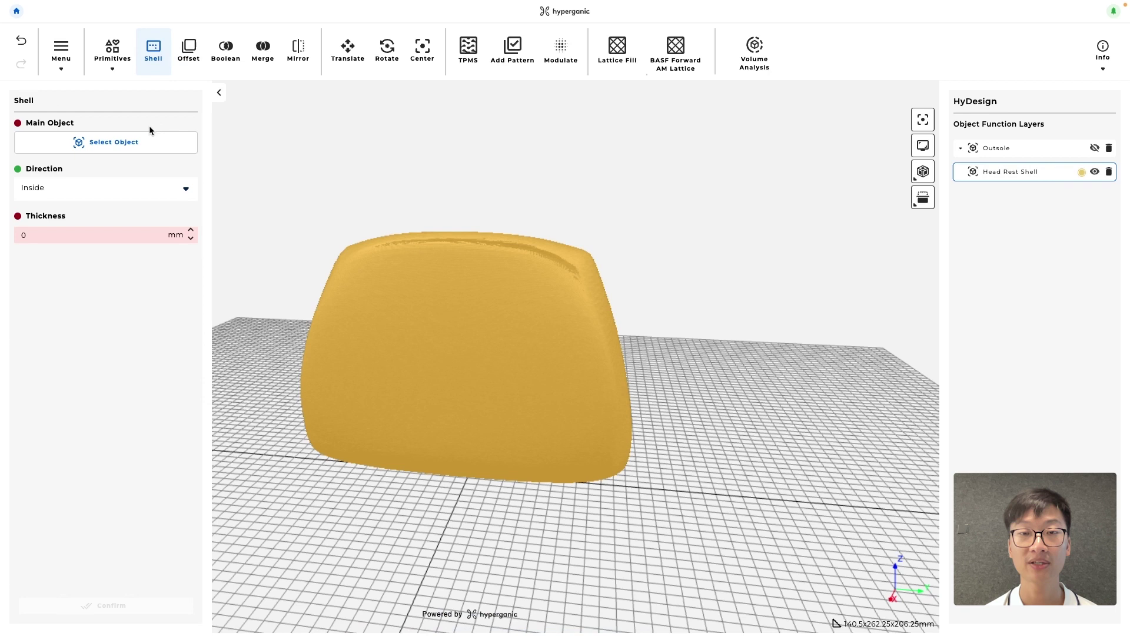
pyautogui.click(147, 143)
pyautogui.scroll(-2, 113, 204)
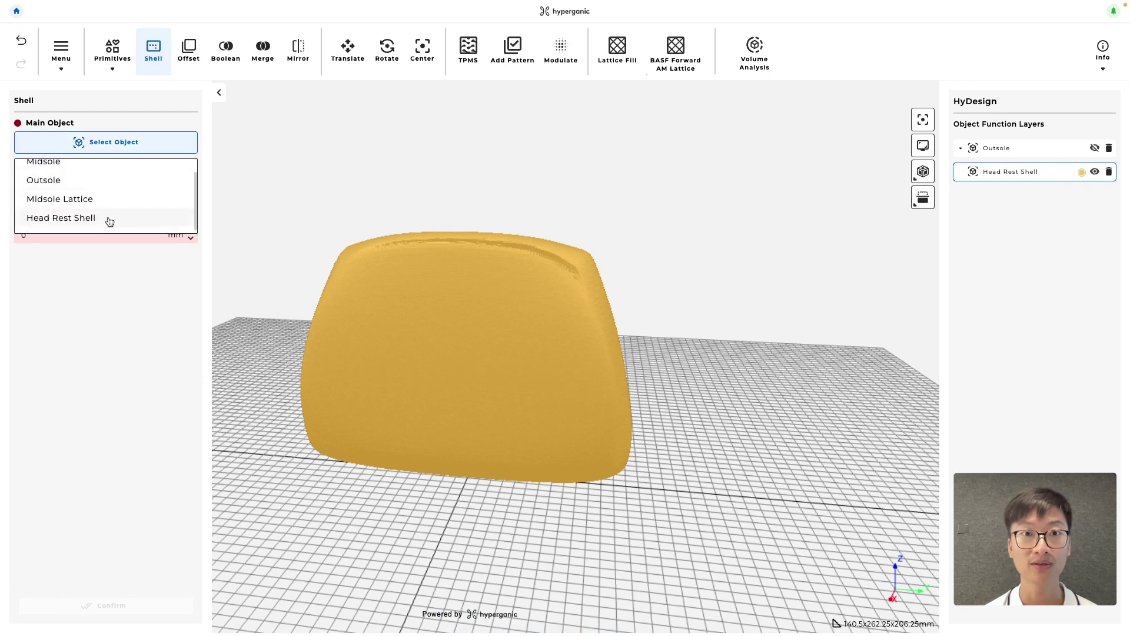
pyautogui.click(108, 219)
pyautogui.click(113, 188)
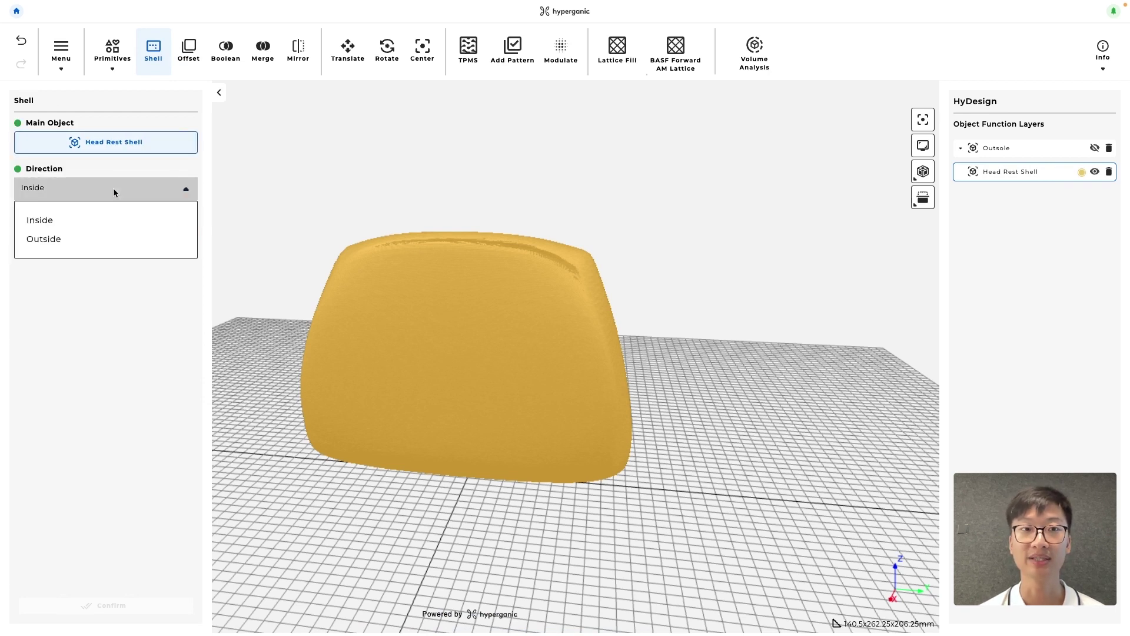
pyautogui.click(111, 240)
pyautogui.click(190, 231)
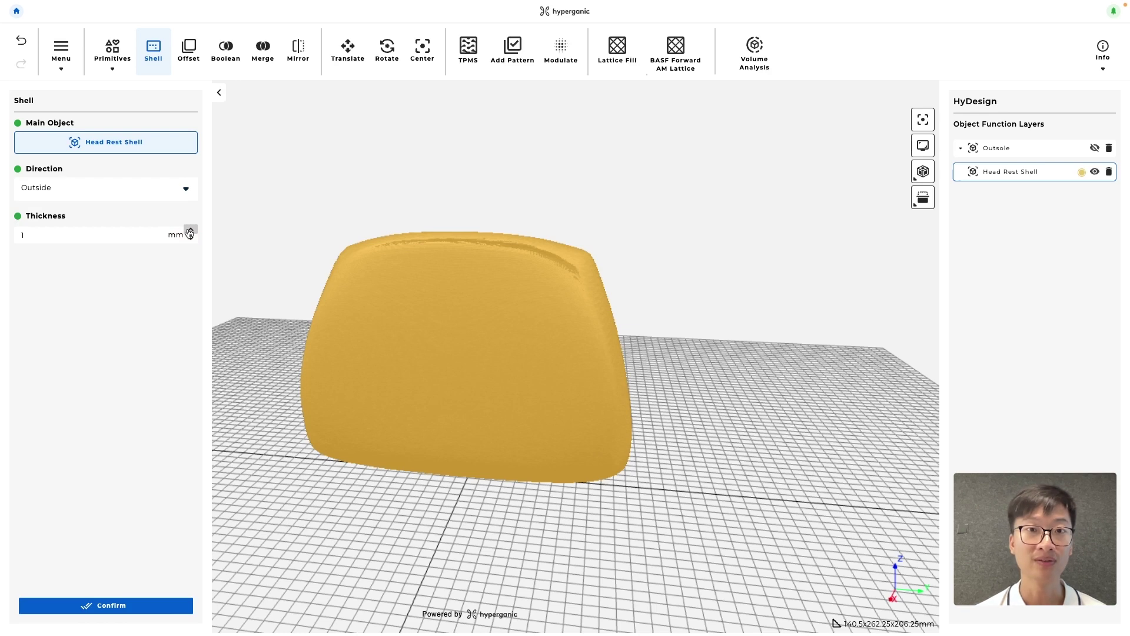
pyautogui.click(190, 231)
pyautogui.click(190, 231)
pyautogui.click(170, 604)
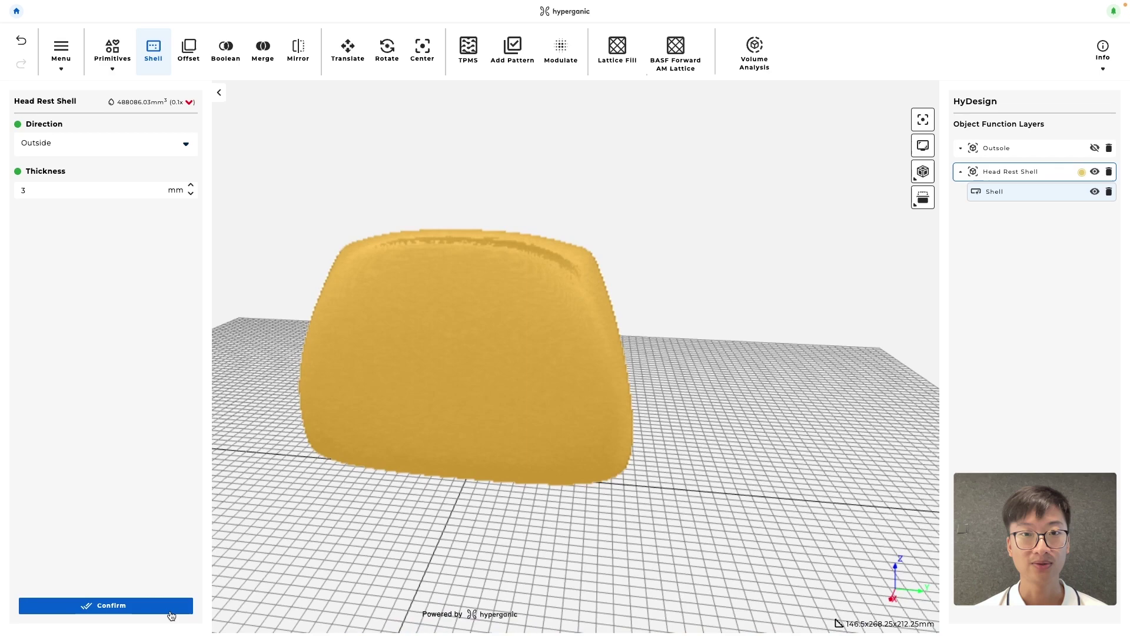
# Switch to a section view and set the Slicing slider to 0.65 to expose the shell wall.
pyautogui.moveTo(764, 460); pyautogui.dragTo(718, 394)
pyautogui.click(922, 199)
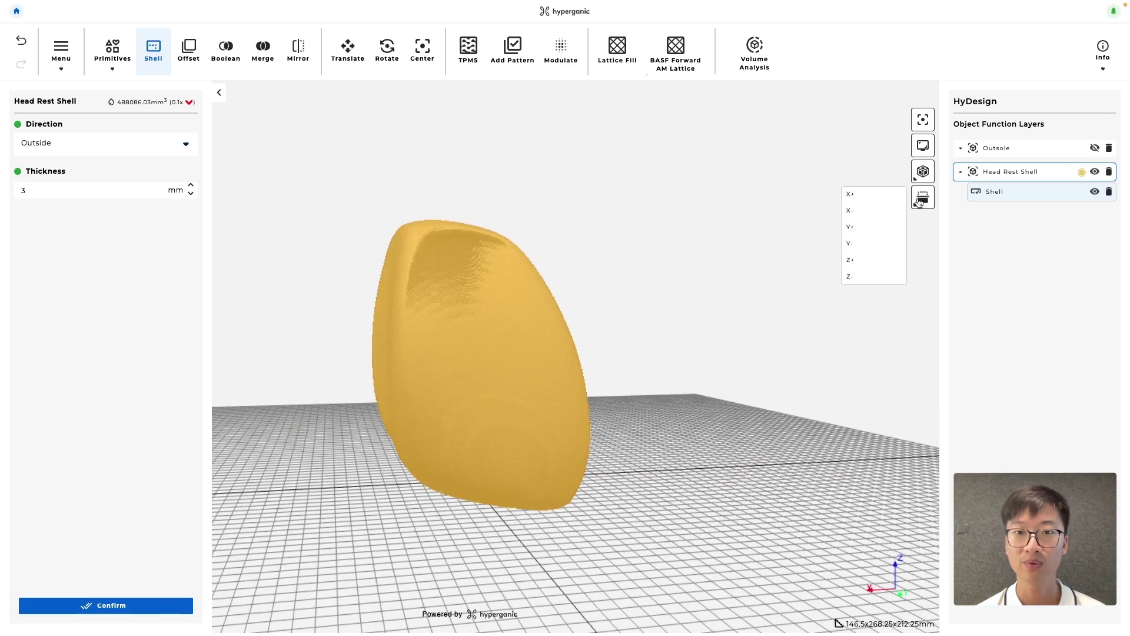
pyautogui.click(861, 229)
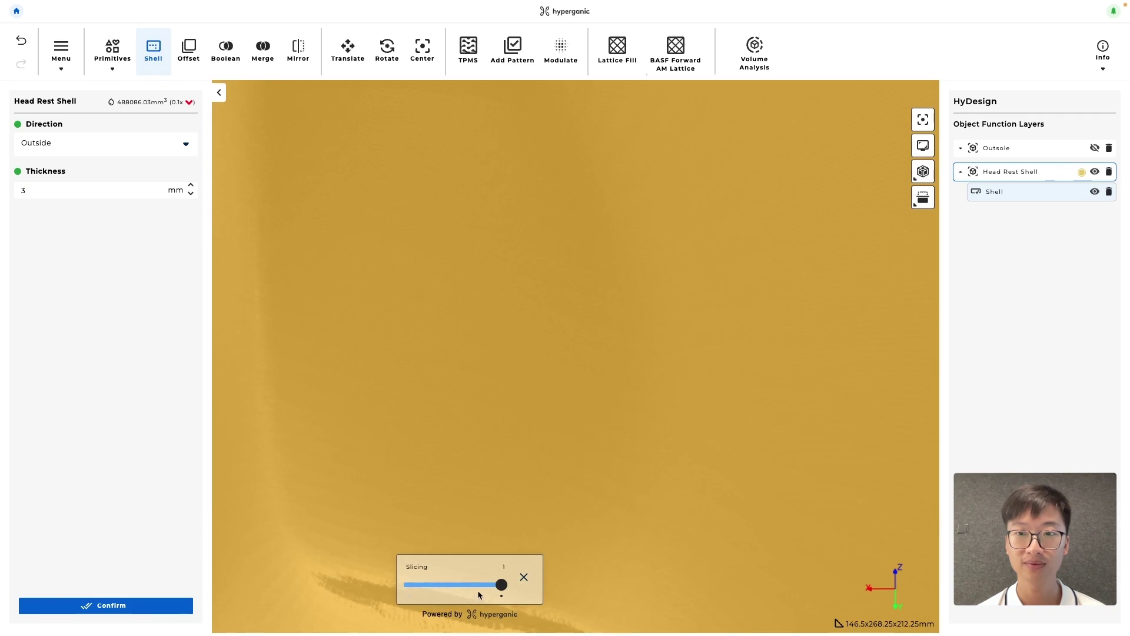
pyautogui.scroll(-5, 490, 483)
pyautogui.moveTo(498, 591); pyautogui.dragTo(469, 585)
pyautogui.scroll(5, 507, 474)
pyautogui.moveTo(434, 450); pyautogui.dragTo(524, 454)
pyautogui.scroll(-3, 522, 452)
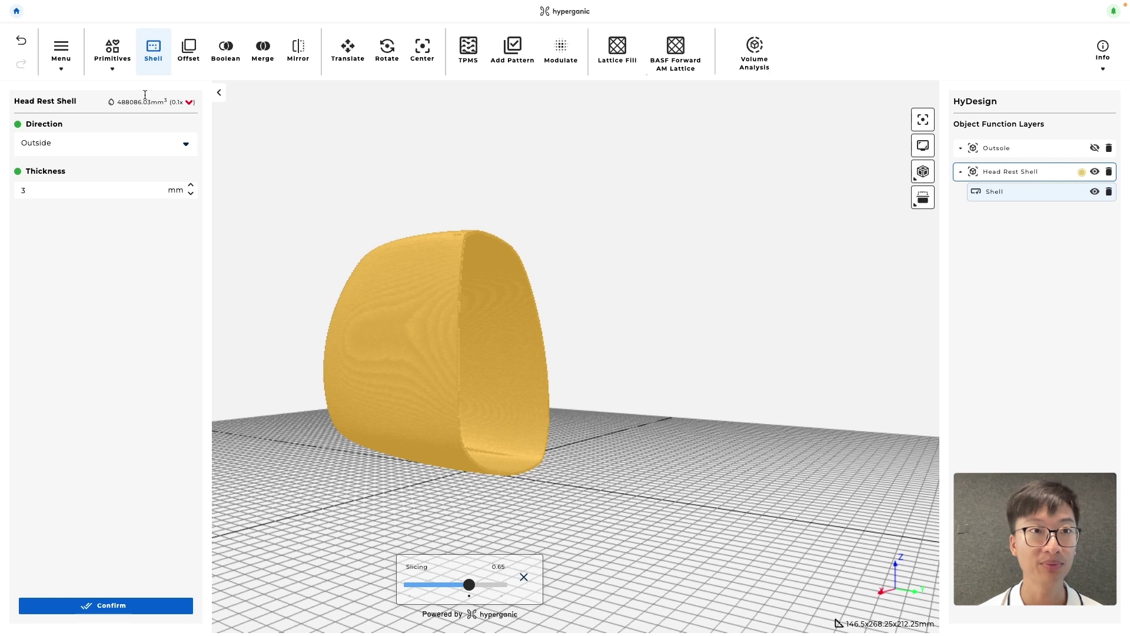
# Create a 200 × 200 × 220 mm cube, then turn slicing off.
pyautogui.click(114, 59)
pyautogui.click(115, 91)
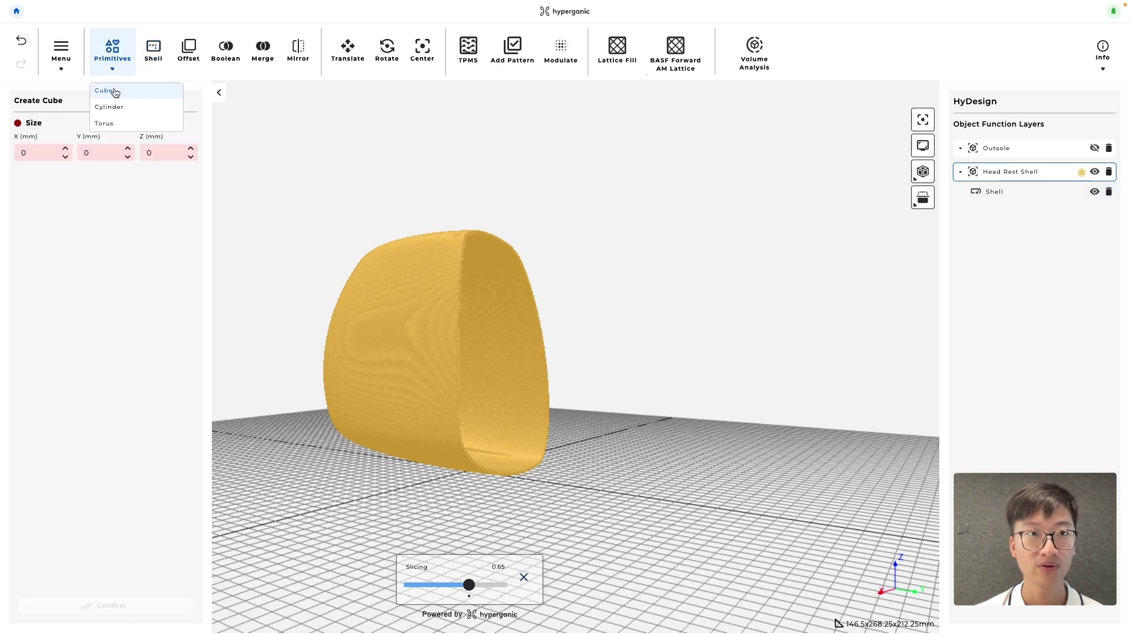
pyautogui.write('20')
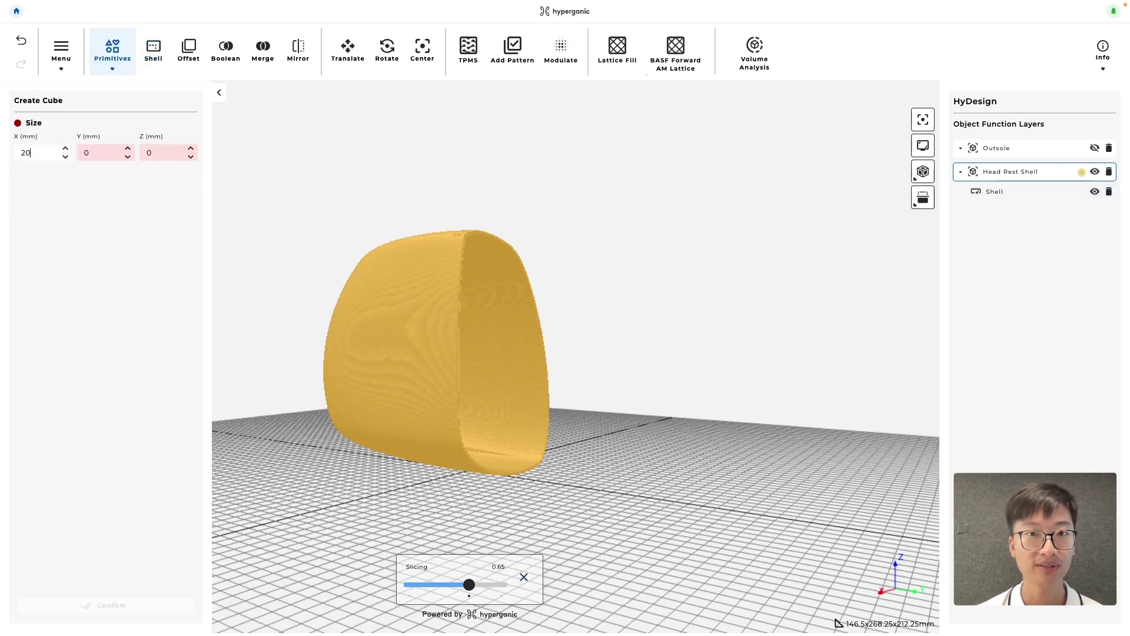
pyautogui.write('200')
pyautogui.press('Tab')
pyautogui.write('220')
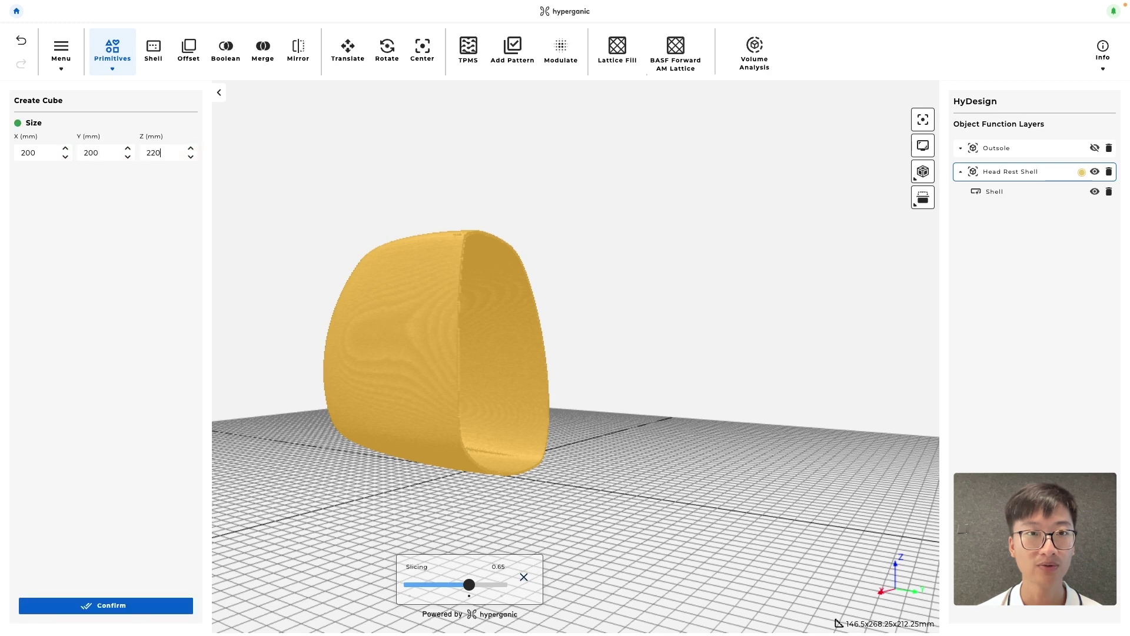
pyautogui.click(146, 600)
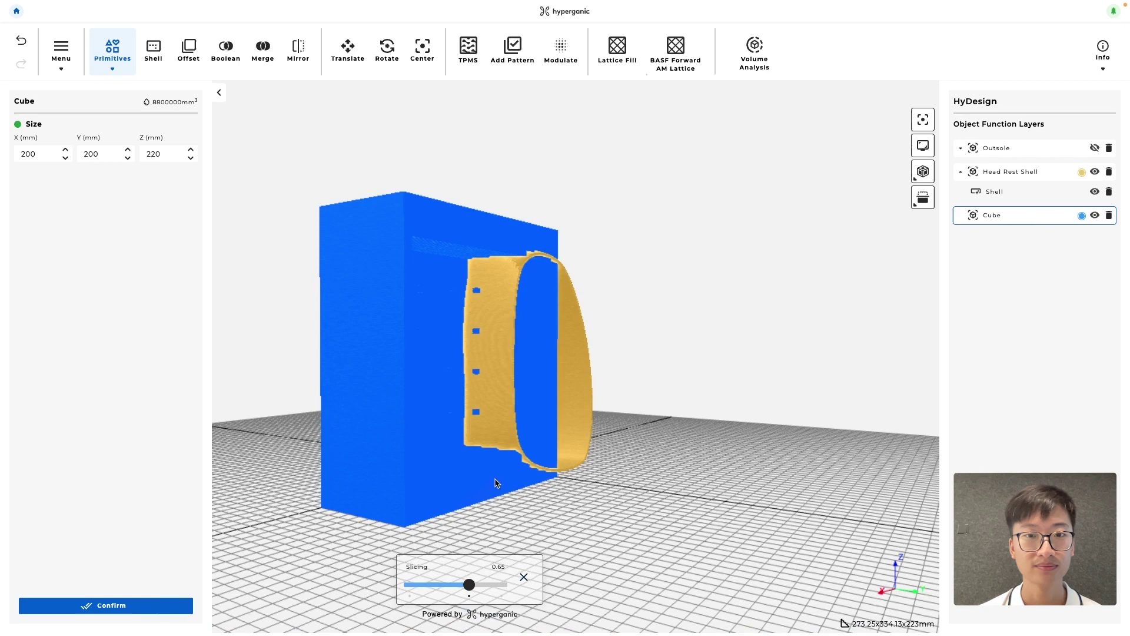
pyautogui.click(523, 578)
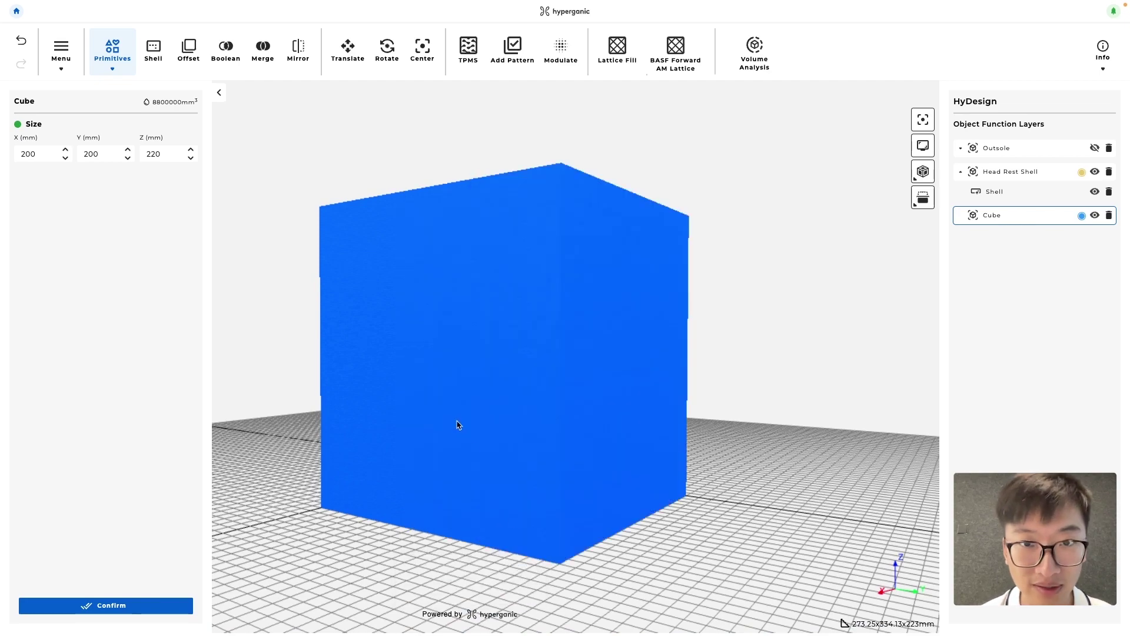
pyautogui.moveTo(457, 424); pyautogui.dragTo(446, 518)
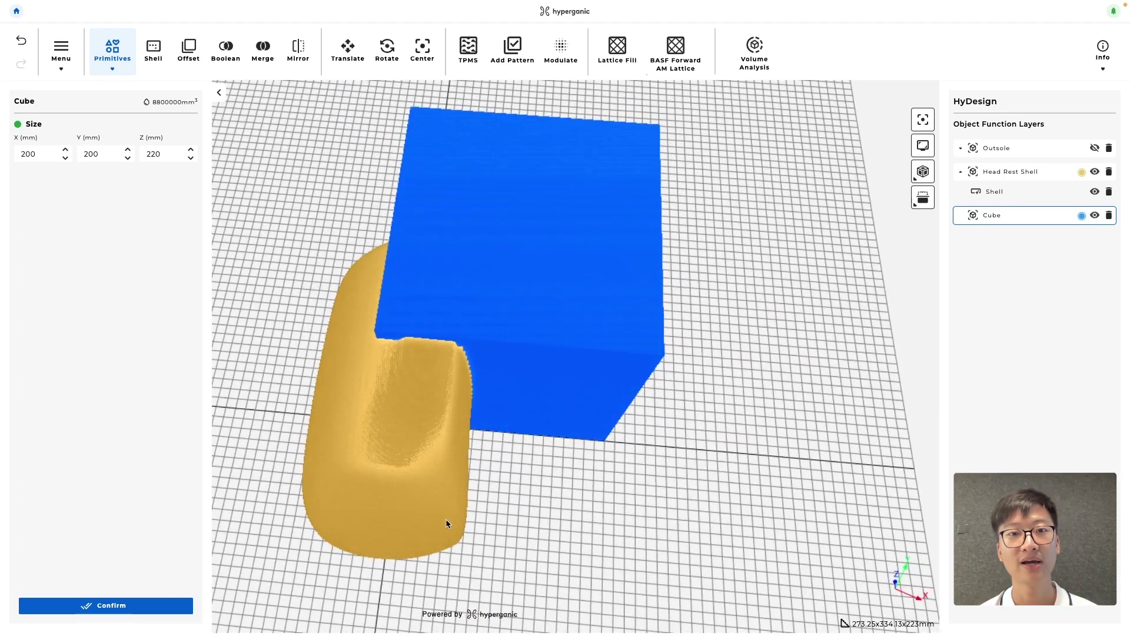
# Translate the Cube by -100 mm along X.
pyautogui.click(348, 48)
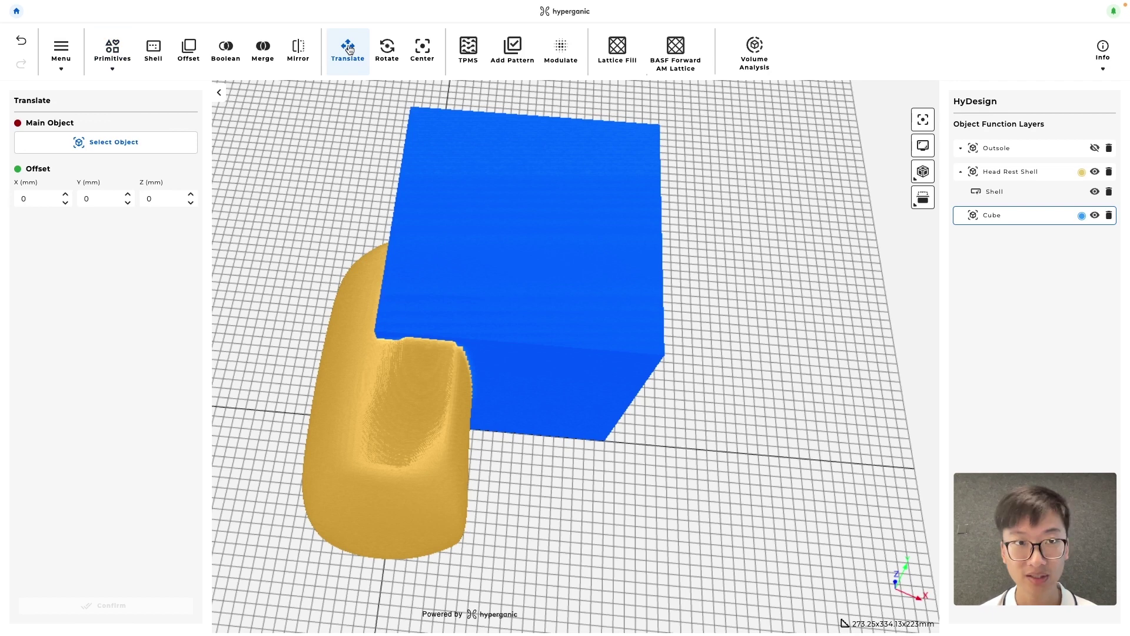
pyautogui.moveTo(581, 375); pyautogui.dragTo(578, 331)
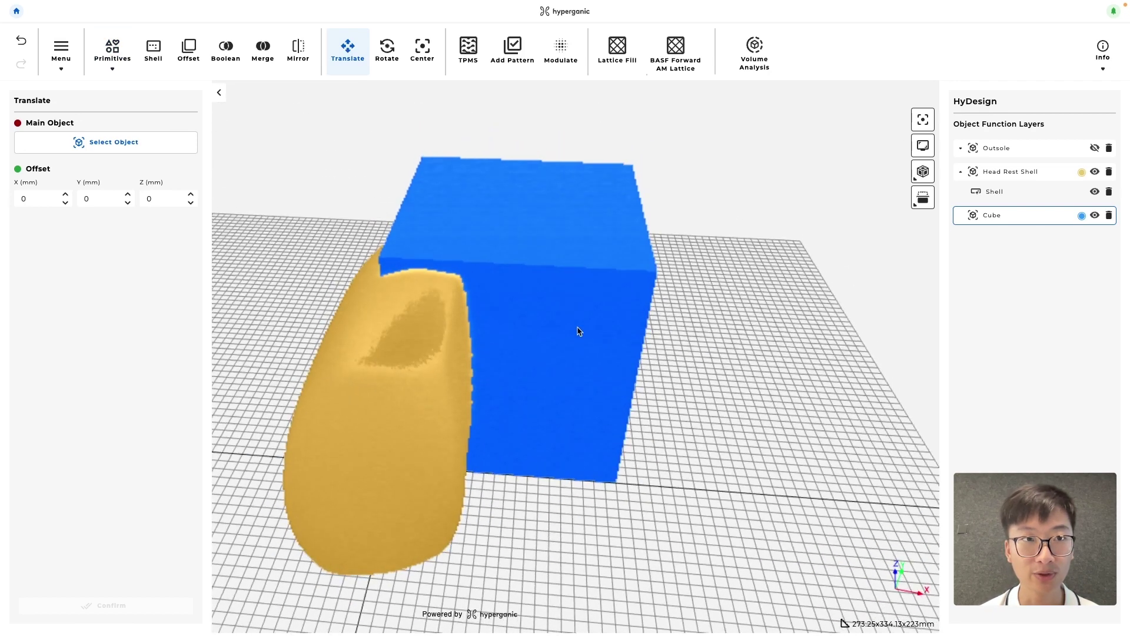
pyautogui.click(57, 153)
pyautogui.click(64, 219)
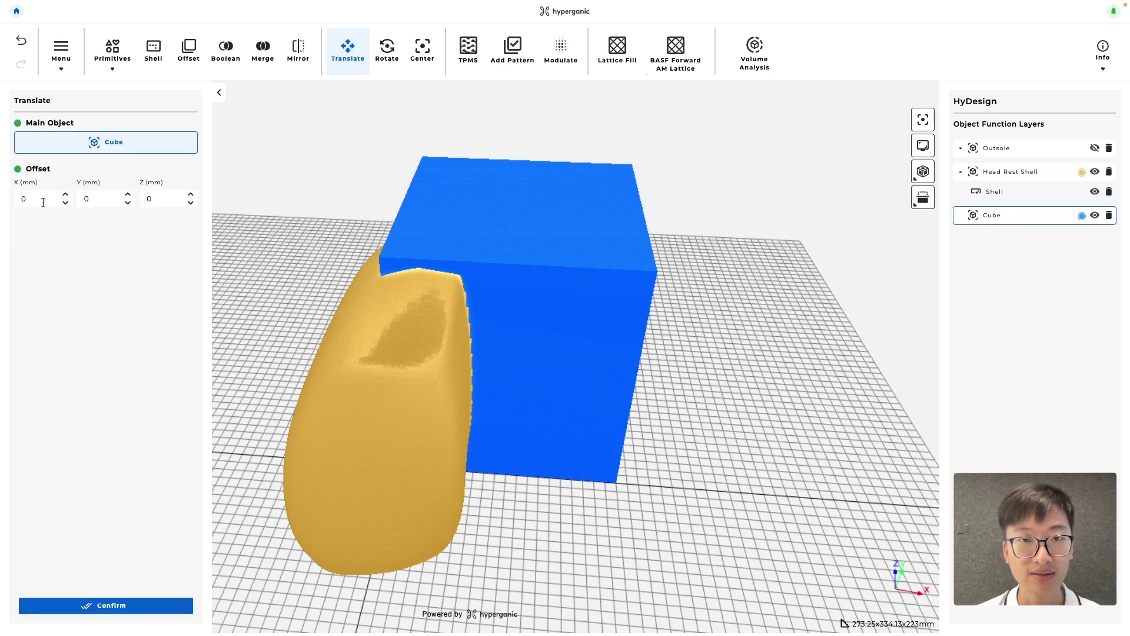
pyautogui.click(34, 200)
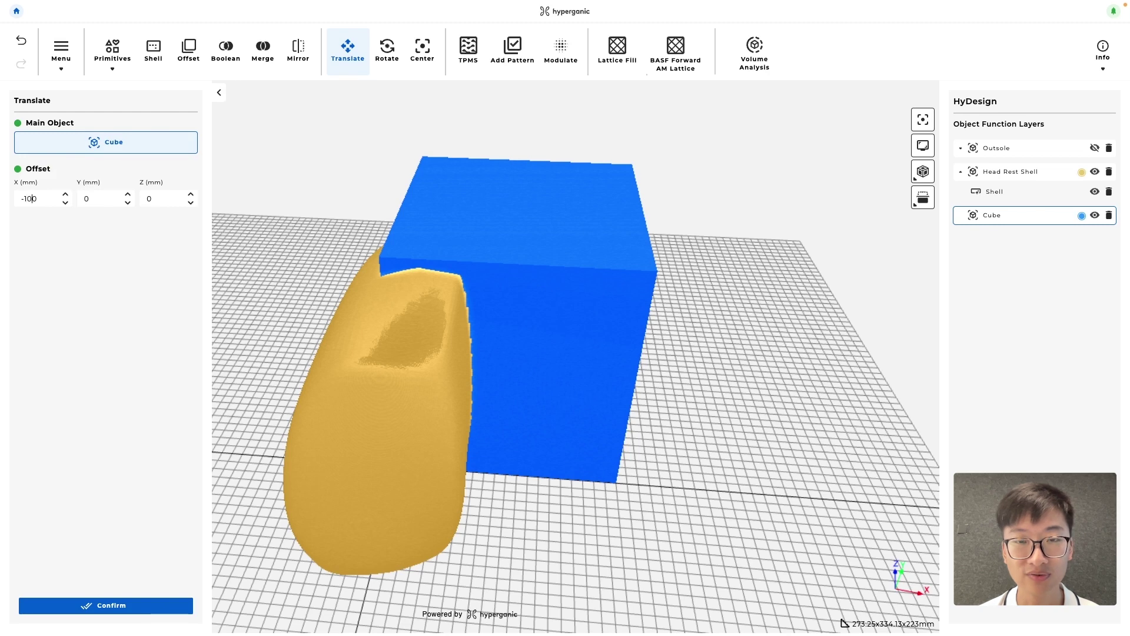
pyautogui.click(87, 604)
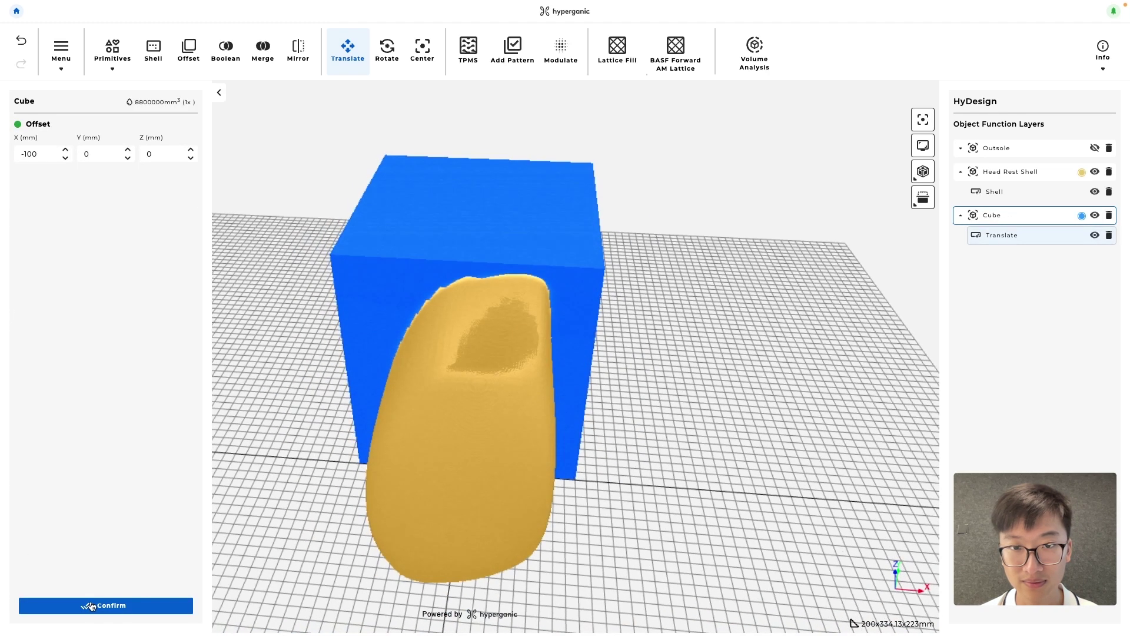
# Offset the Cube by -10 mm along Z so it covers half the headrest.
pyautogui.moveTo(641, 477); pyautogui.dragTo(440, 373)
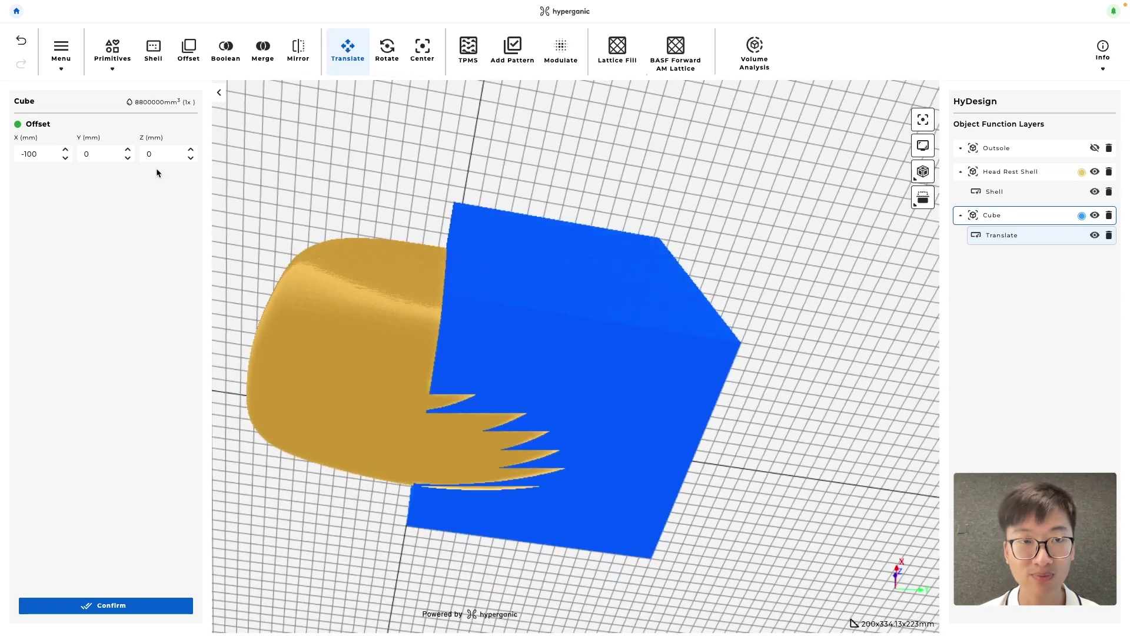
pyautogui.click(148, 154)
pyautogui.write('-')
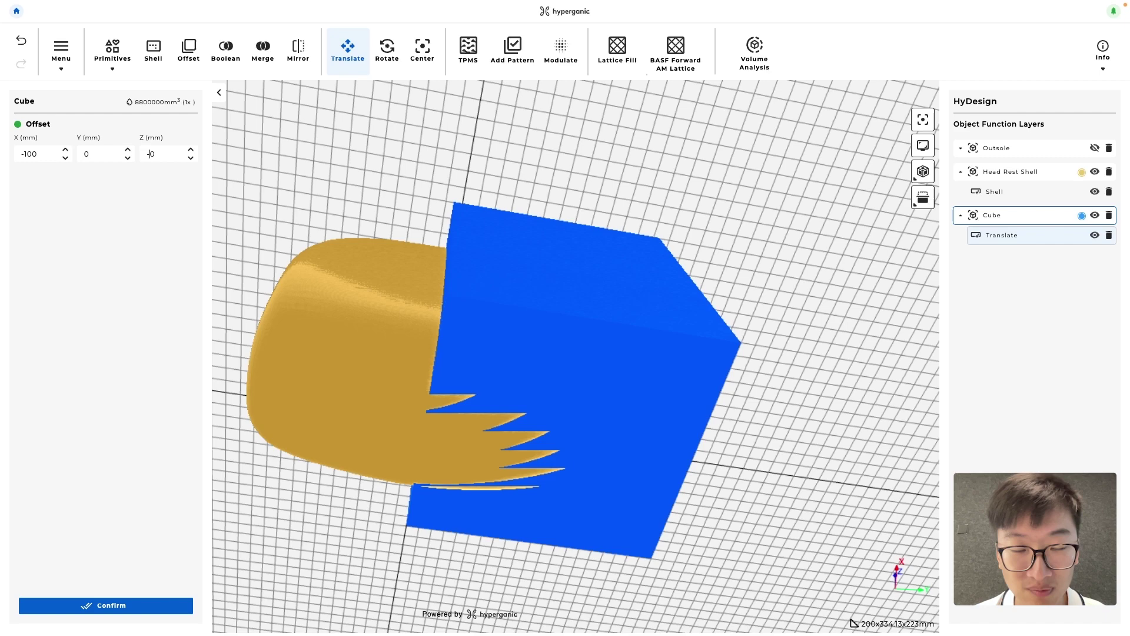
pyautogui.write('1')
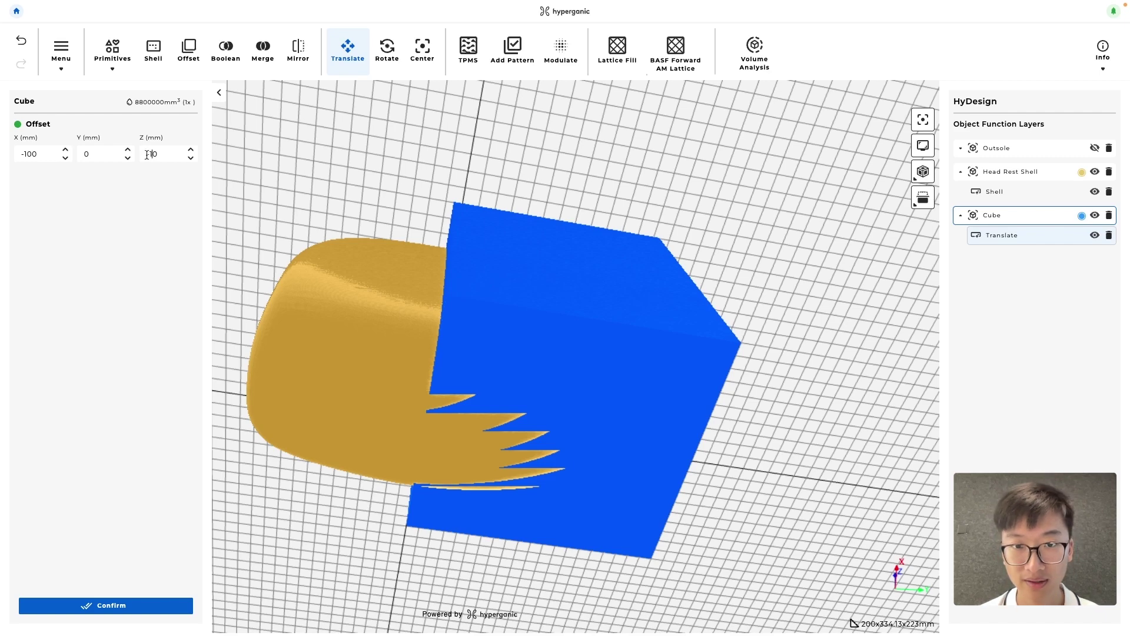
pyautogui.click(146, 608)
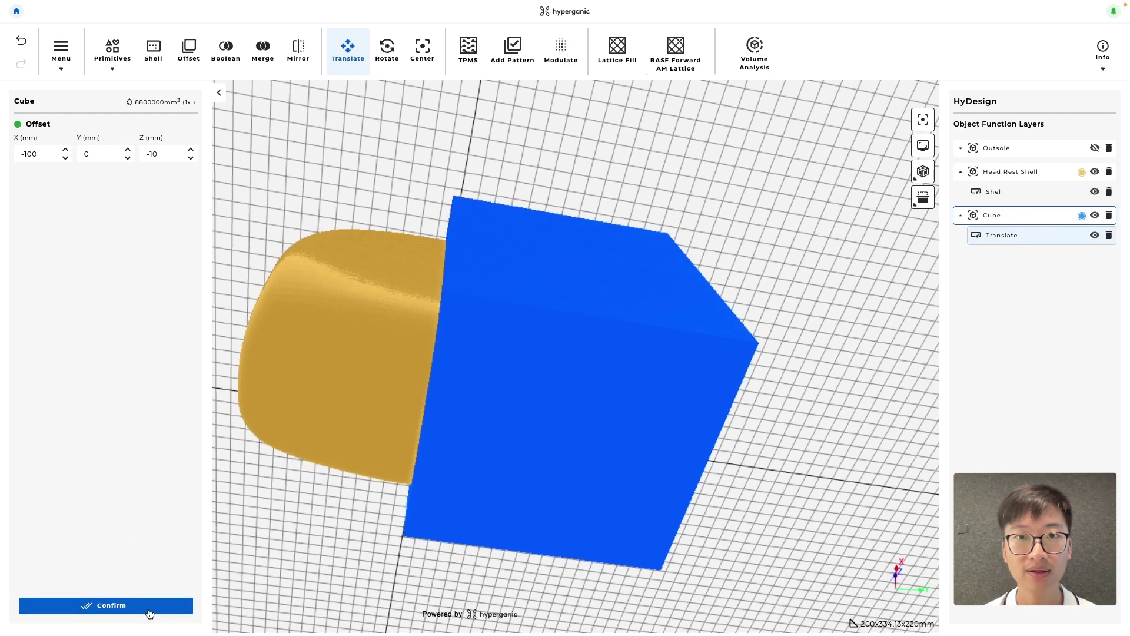
pyautogui.moveTo(412, 500); pyautogui.dragTo(694, 373)
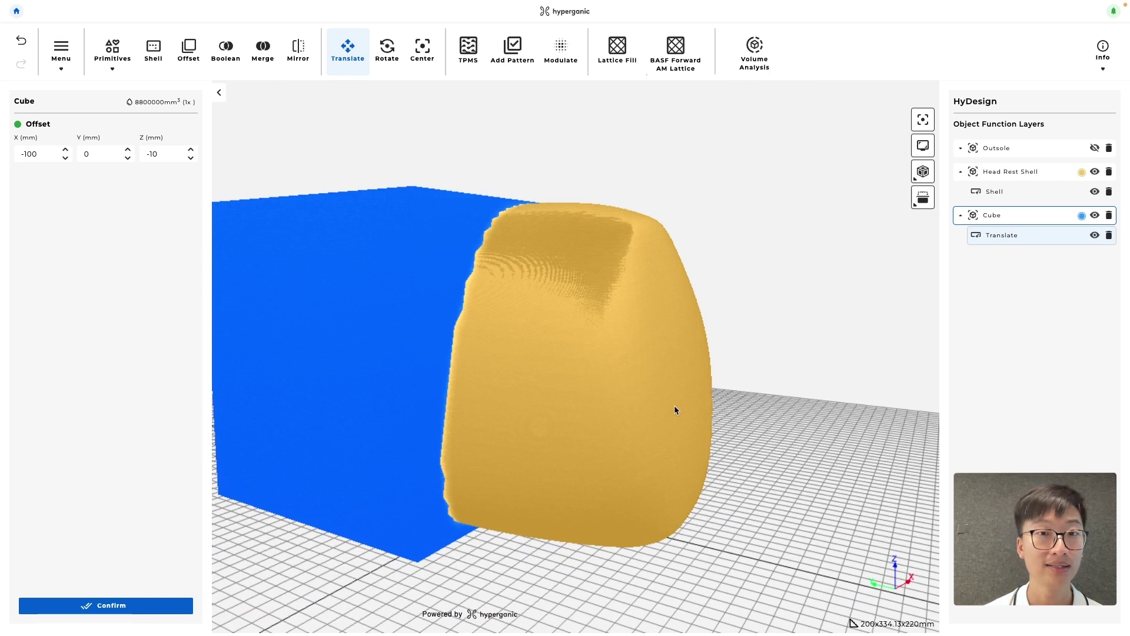
# Apply a Boolean Difference with Head Rest Shell as main object and Cube as secondary.
pyautogui.click(223, 55)
pyautogui.click(105, 146)
pyautogui.scroll(-2, 97, 189)
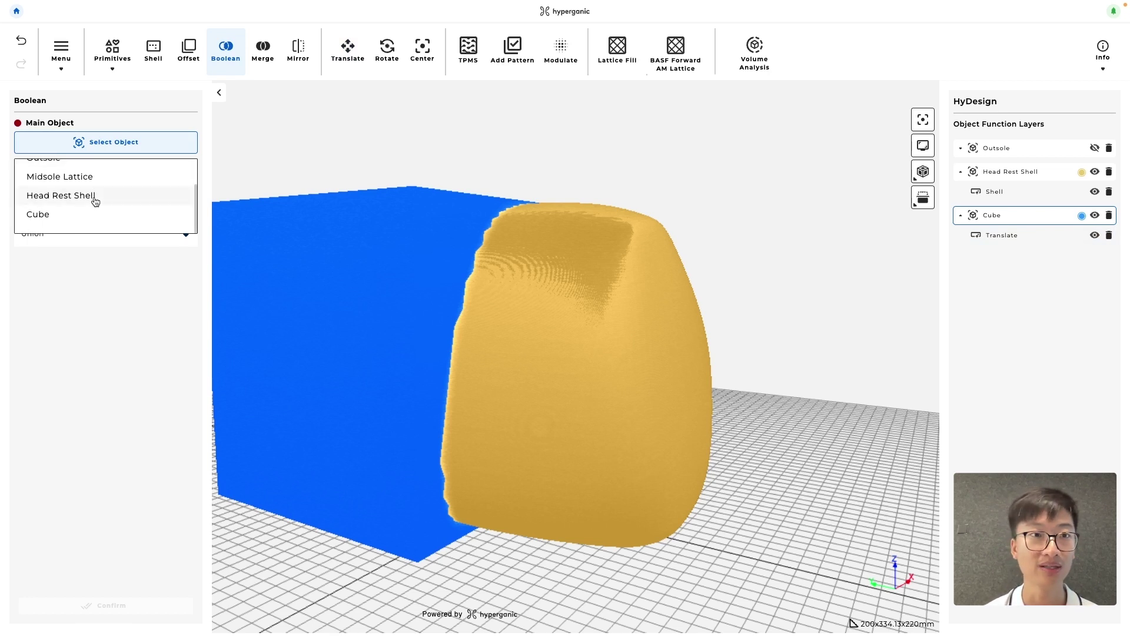
pyautogui.click(94, 202)
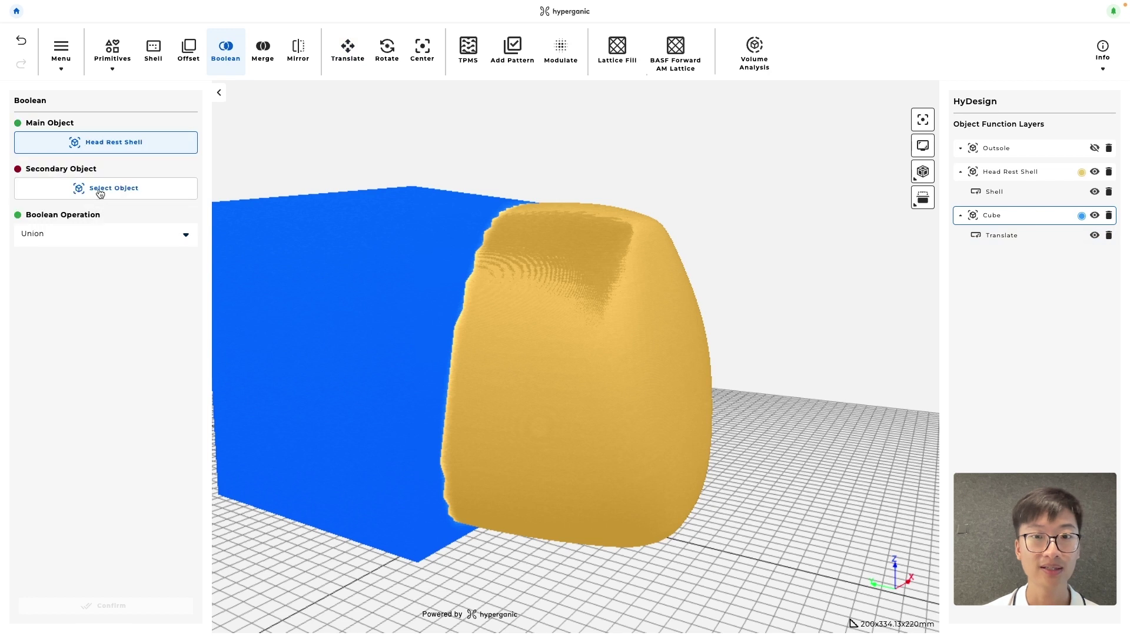
pyautogui.click(98, 189)
pyautogui.scroll(-2, 86, 259)
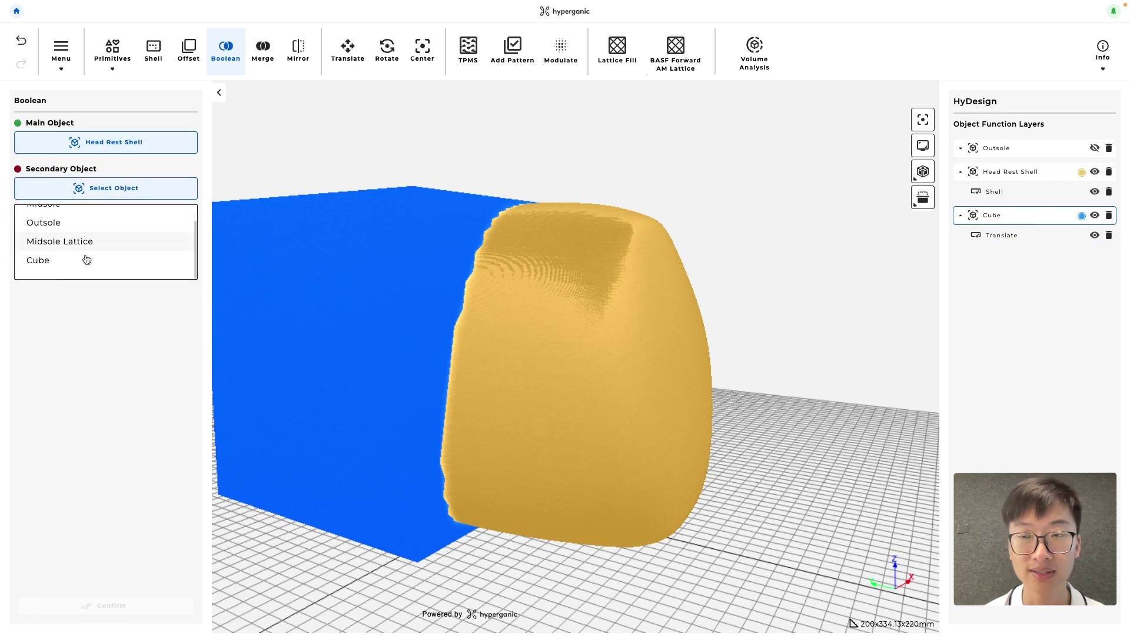
pyautogui.click(87, 259)
pyautogui.click(84, 232)
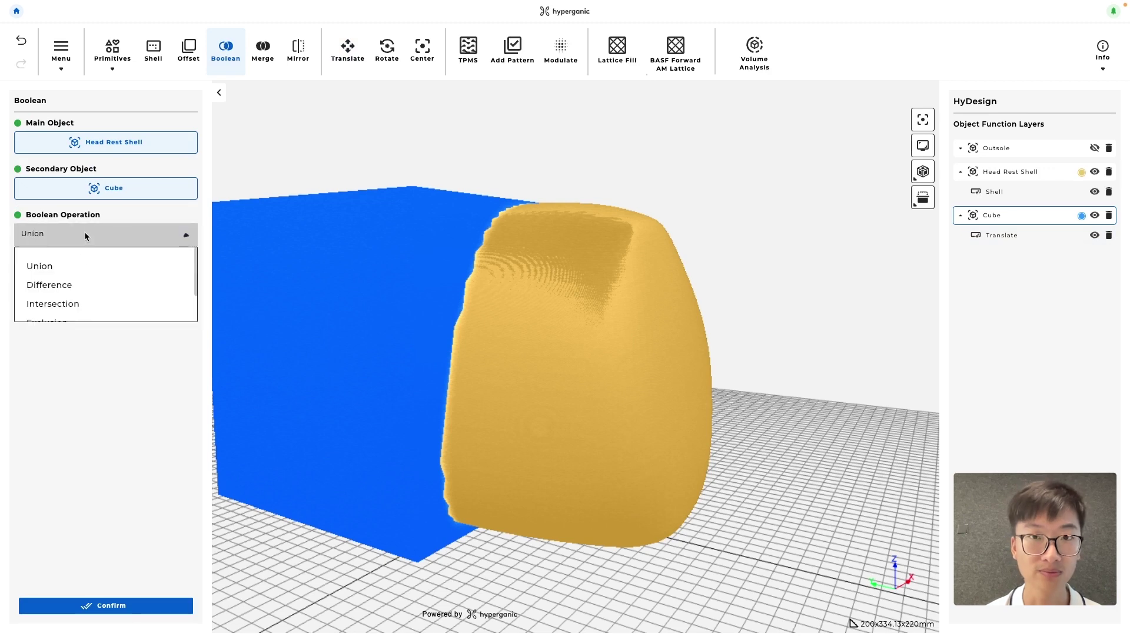
pyautogui.click(78, 287)
pyautogui.click(124, 600)
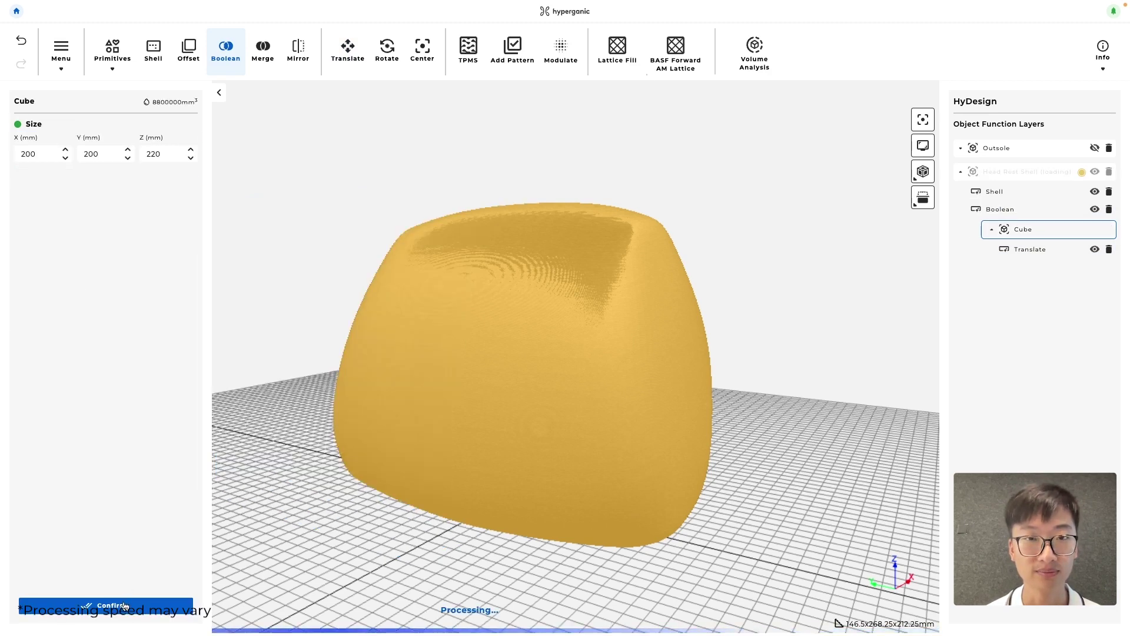
pyautogui.moveTo(318, 491); pyautogui.dragTo(562, 490)
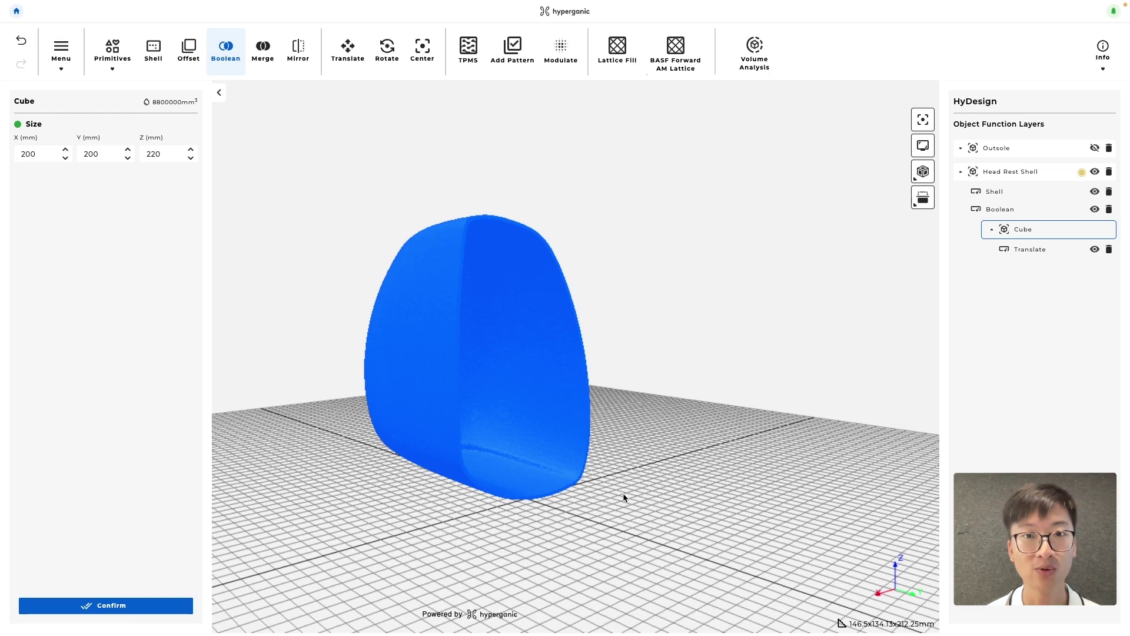
# Import the head-rest body and rename its layer to 'Head Rest Lattice'.
pyautogui.moveTo(66, 69)
pyautogui.click(61, 107)
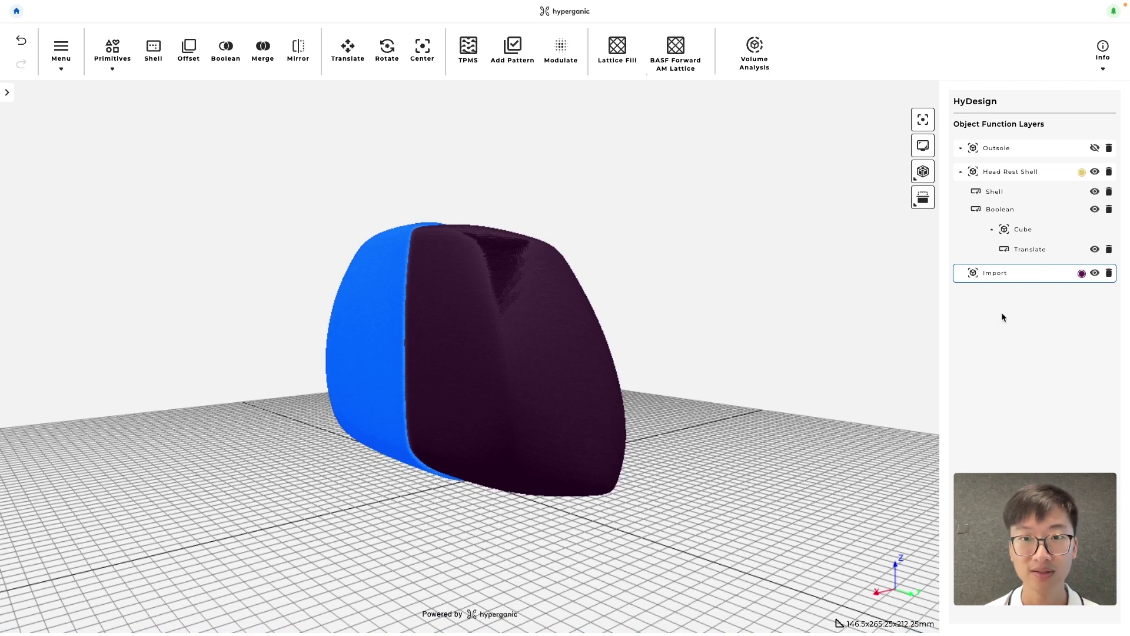
pyautogui.doubleClick(993, 273)
pyautogui.write('Head Rest Lattice')
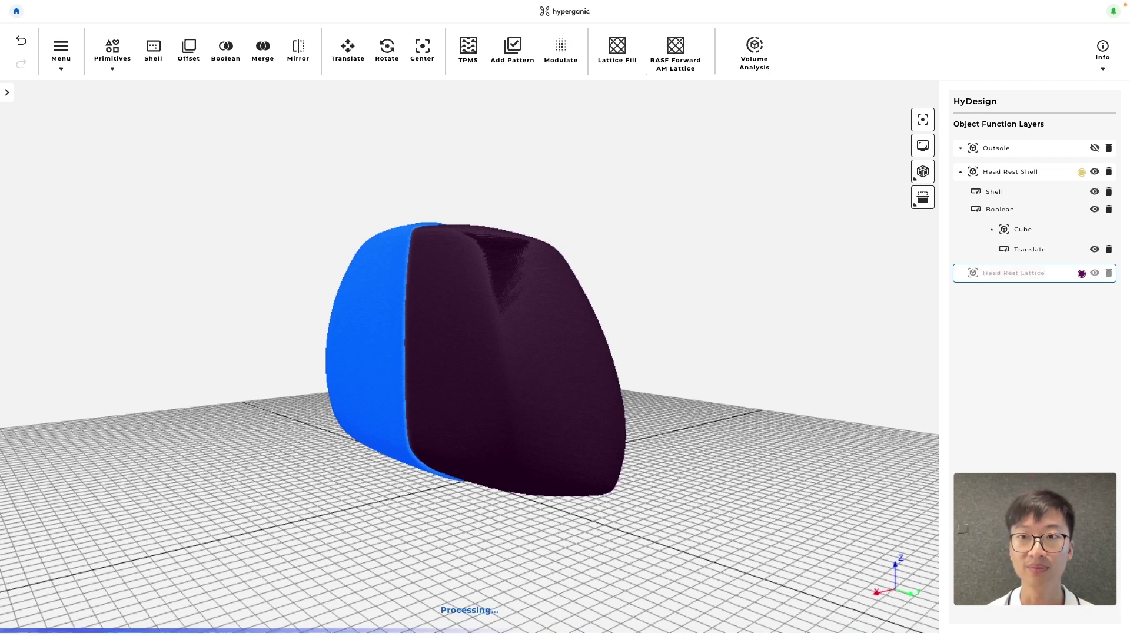
pyautogui.press('Return')
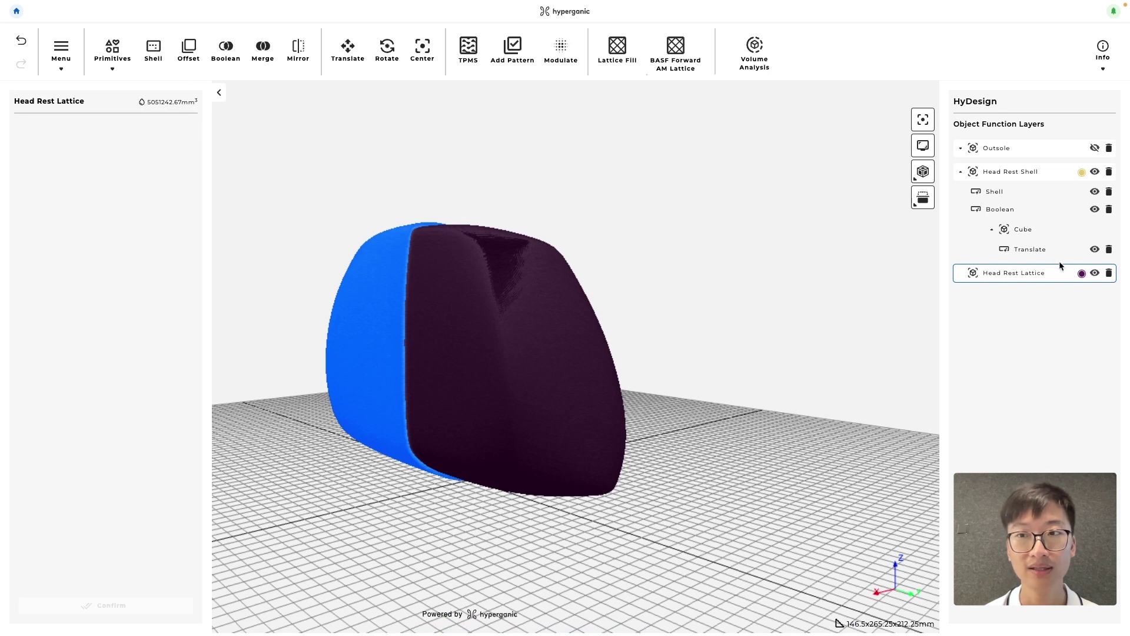
# Set the Head Rest Lattice base colour to magenta (RGB 204, 40, 202).
pyautogui.click(1082, 273)
pyautogui.click(1045, 298)
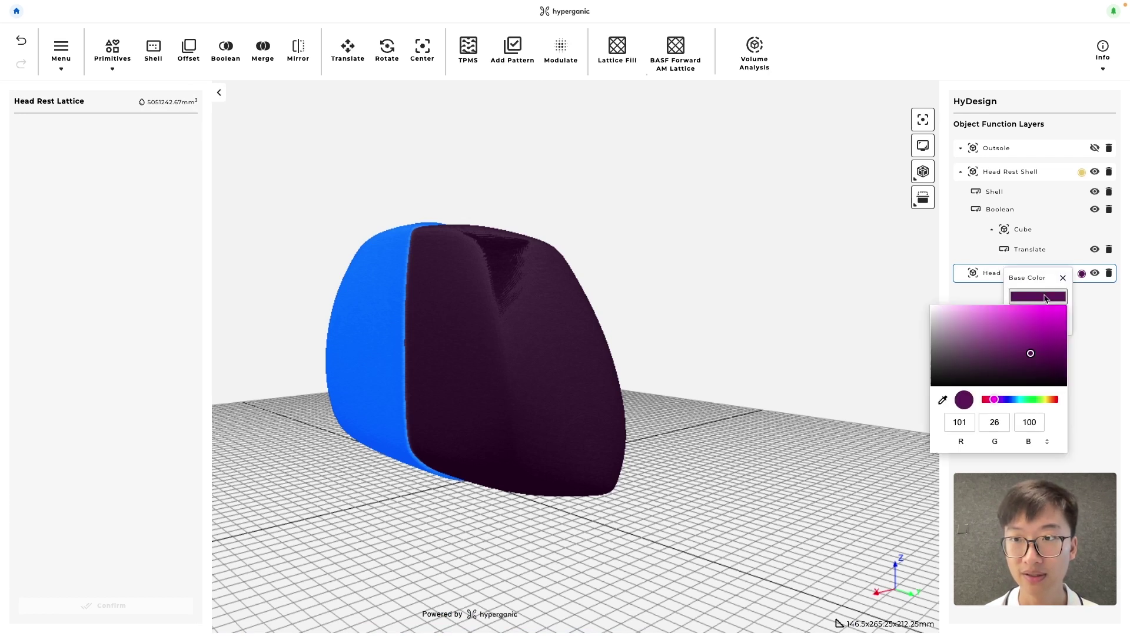
pyautogui.click(1039, 323)
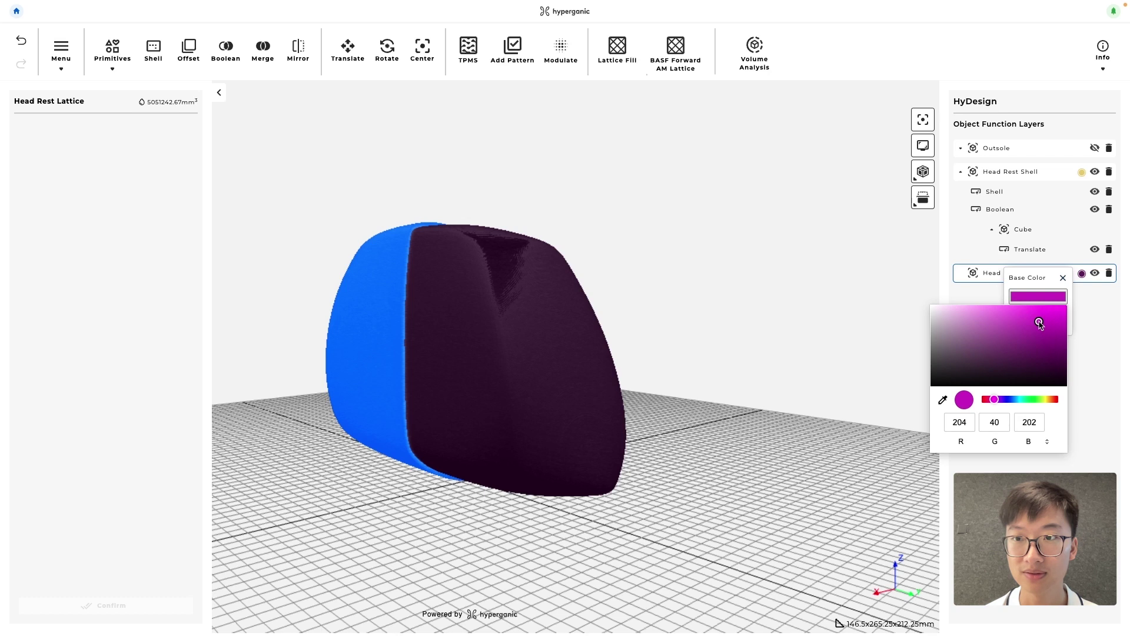
pyautogui.click(1038, 321)
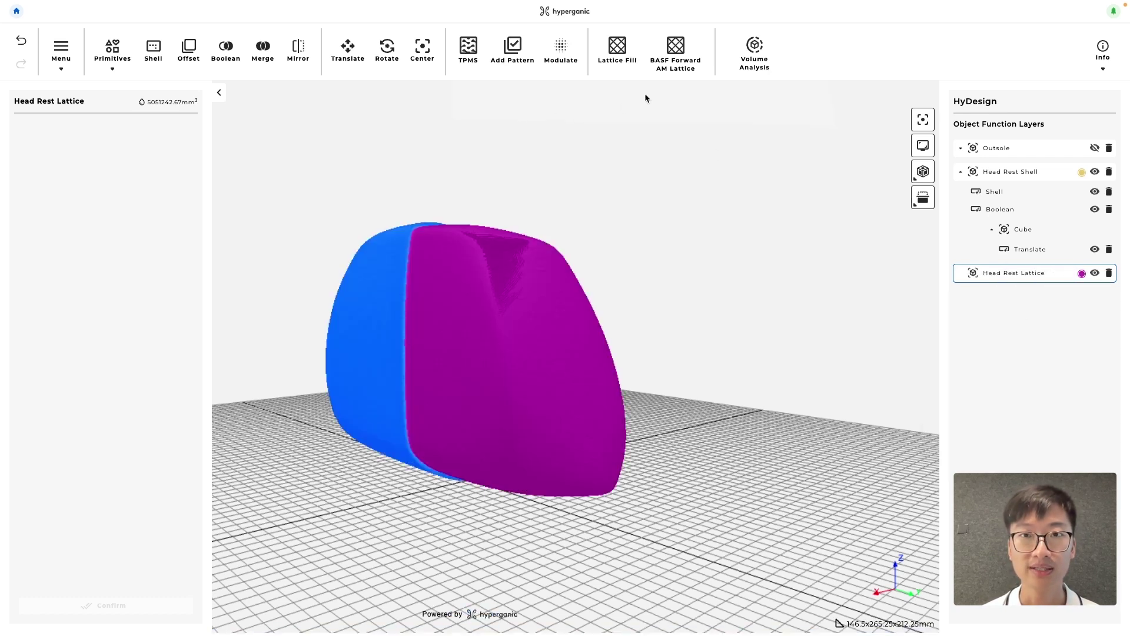
# Fill Head Rest Lattice with an Ultrasint TPU01 Protection lattice, code B, stiffness 3.
pyautogui.click(676, 50)
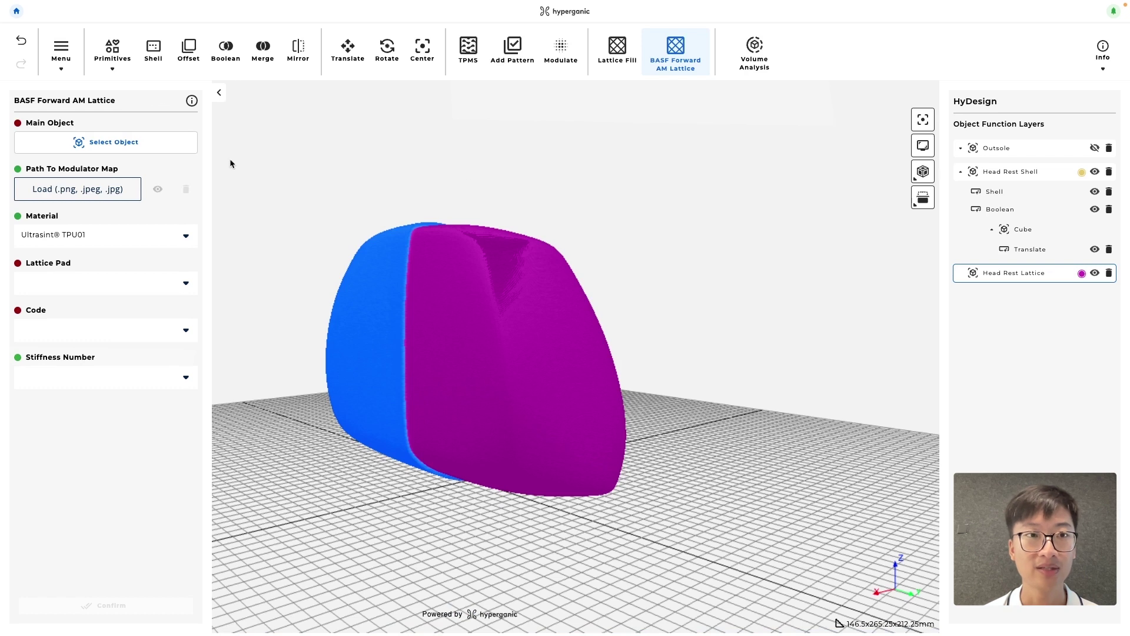
pyautogui.click(170, 149)
pyautogui.click(133, 217)
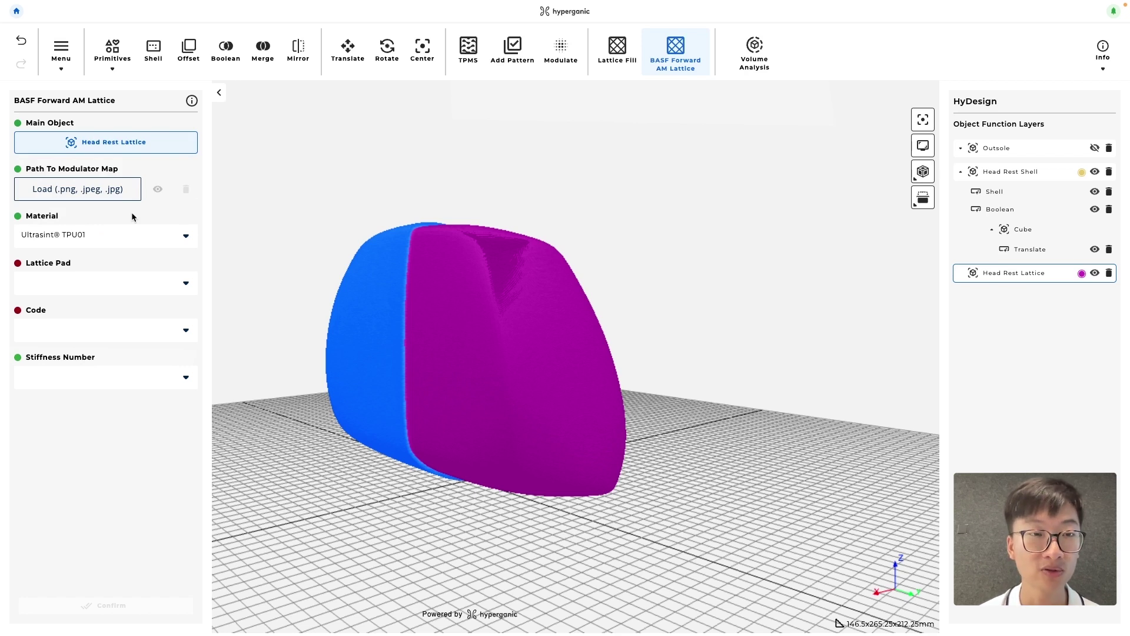
pyautogui.click(125, 278)
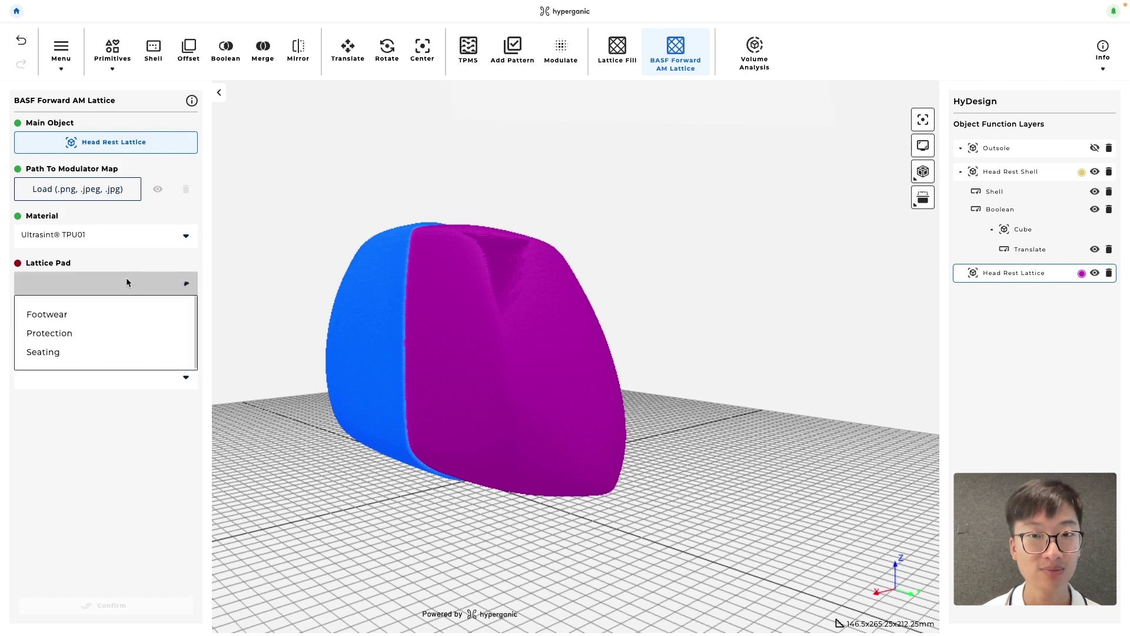
pyautogui.click(111, 334)
pyautogui.click(112, 333)
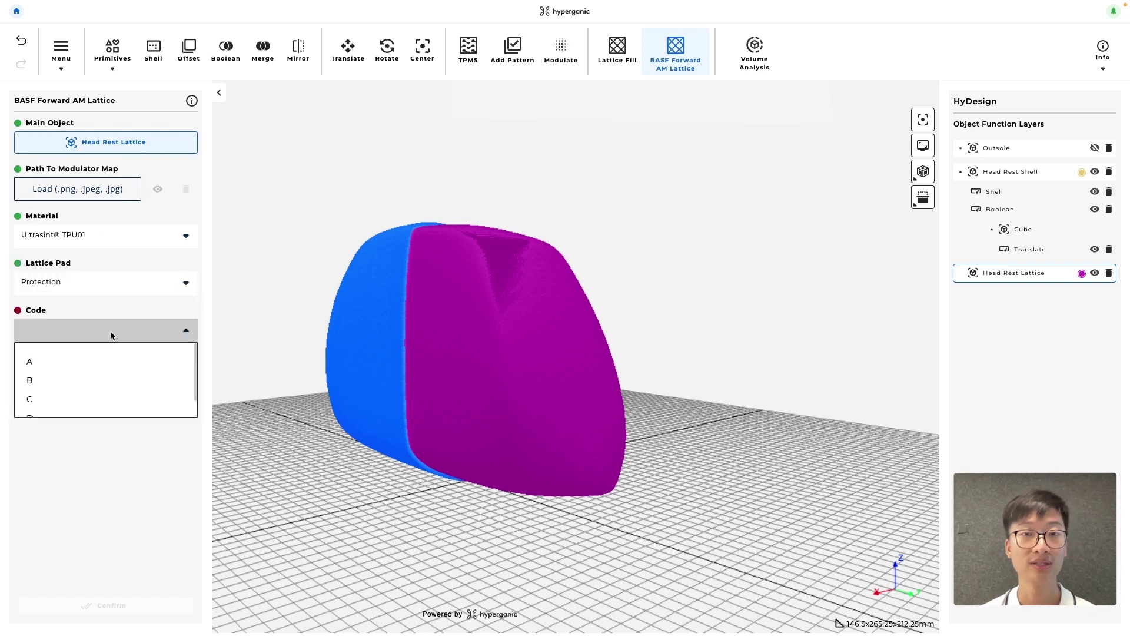
pyautogui.click(104, 380)
pyautogui.click(102, 383)
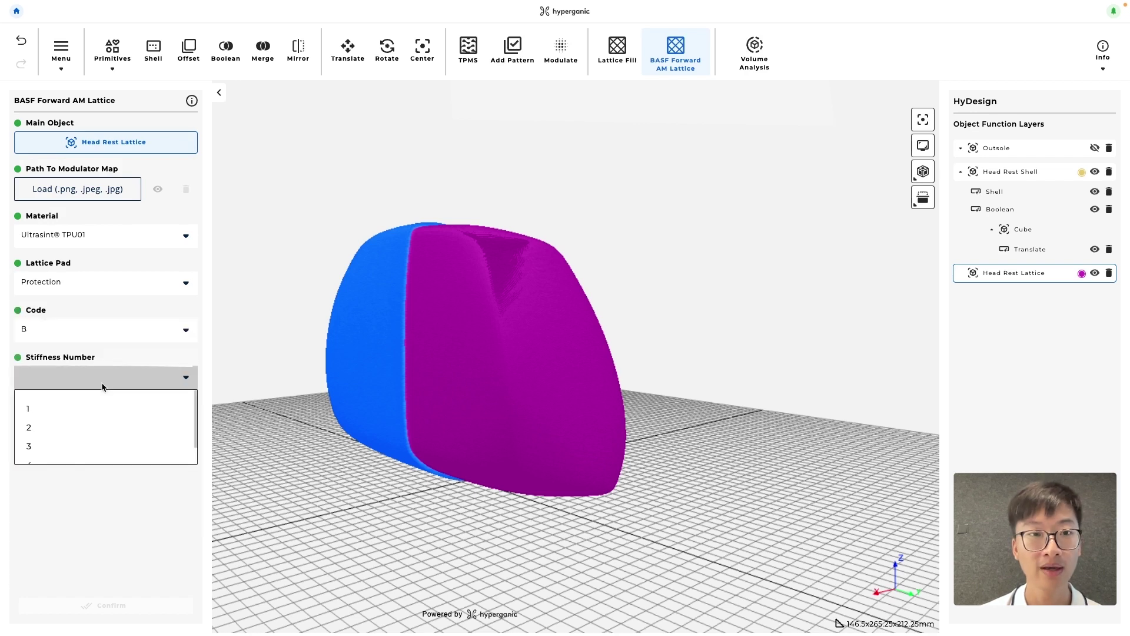
pyautogui.click(79, 448)
pyautogui.click(168, 611)
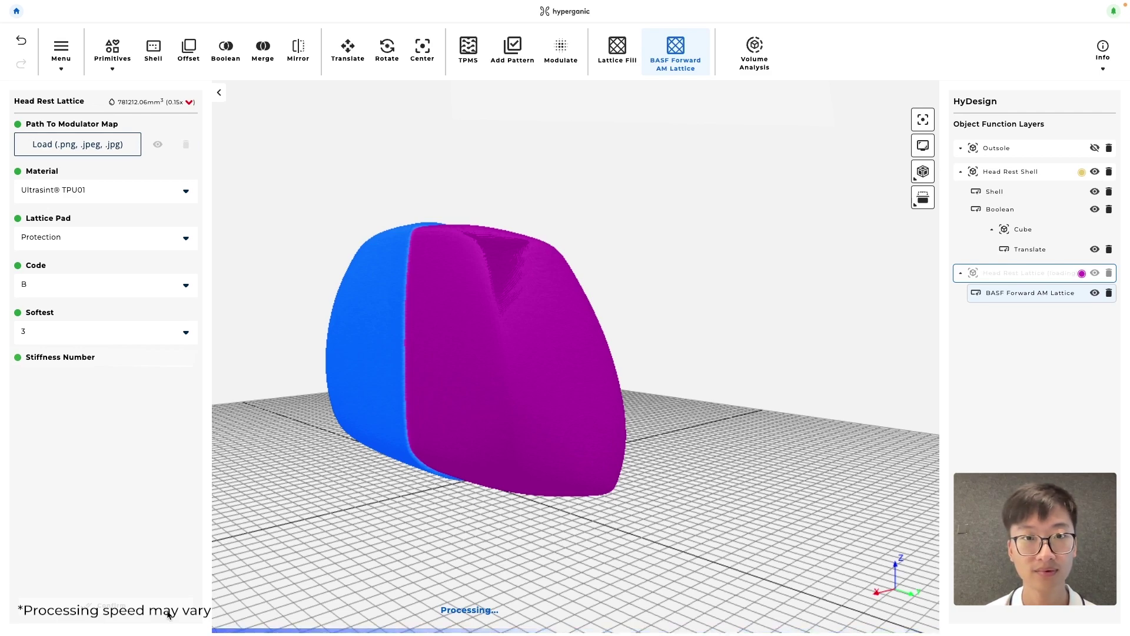
pyautogui.moveTo(521, 522); pyautogui.dragTo(584, 525)
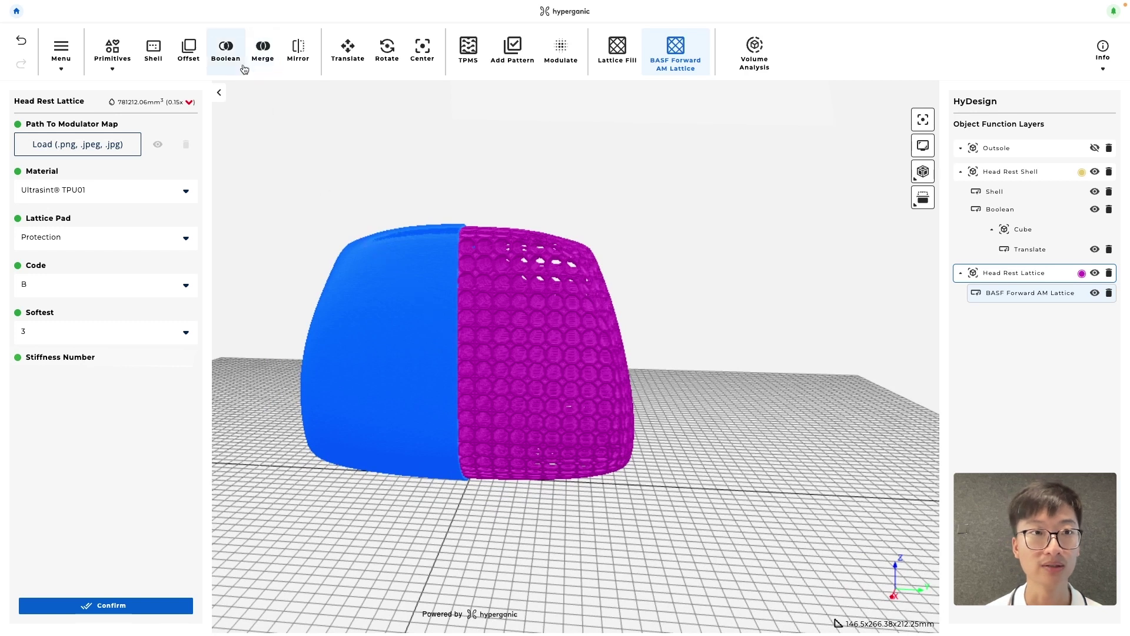
# Apply a Boolean Union with Head Rest Shell as main object and Head Rest Lattice as secondary.
pyautogui.click(226, 52)
pyautogui.click(145, 144)
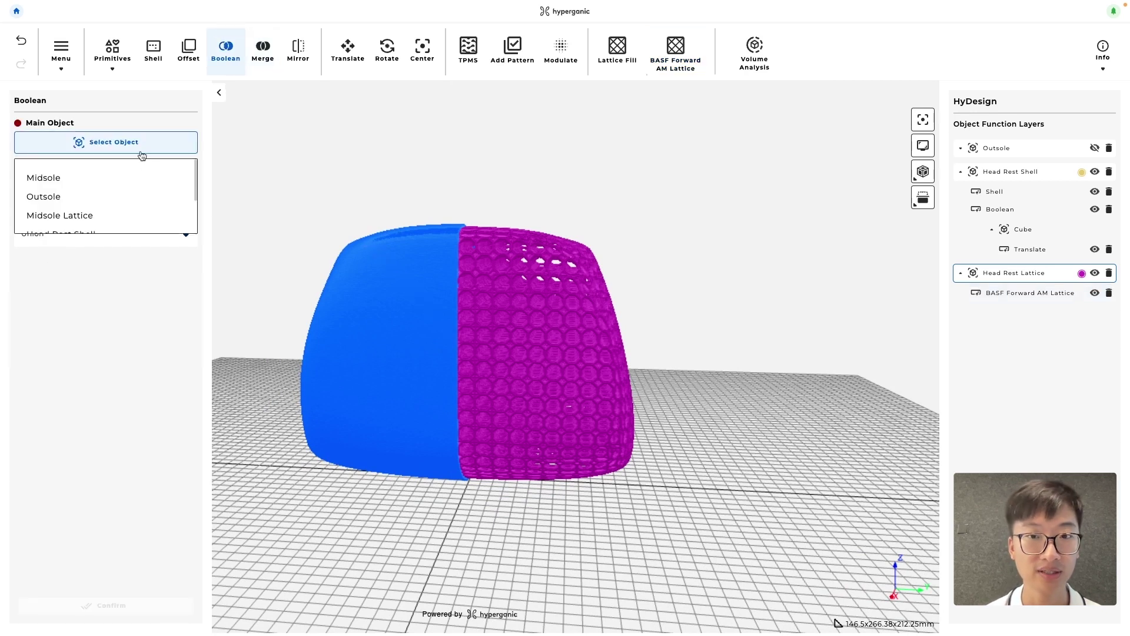
pyautogui.click(117, 183)
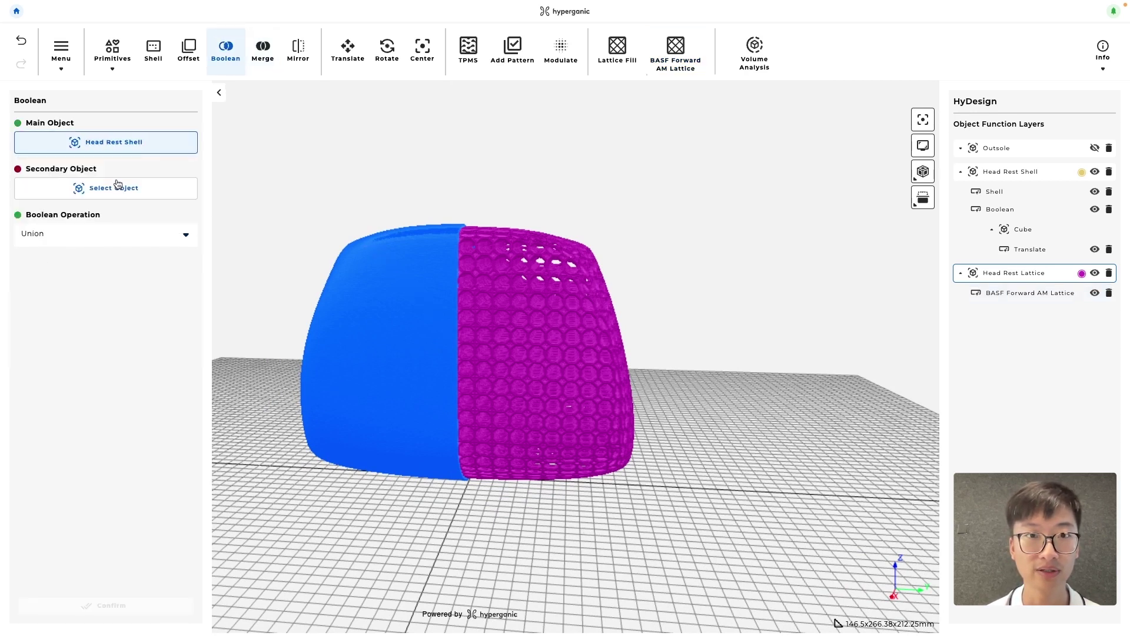
pyautogui.click(118, 184)
pyautogui.scroll(-1, 106, 251)
pyautogui.click(104, 261)
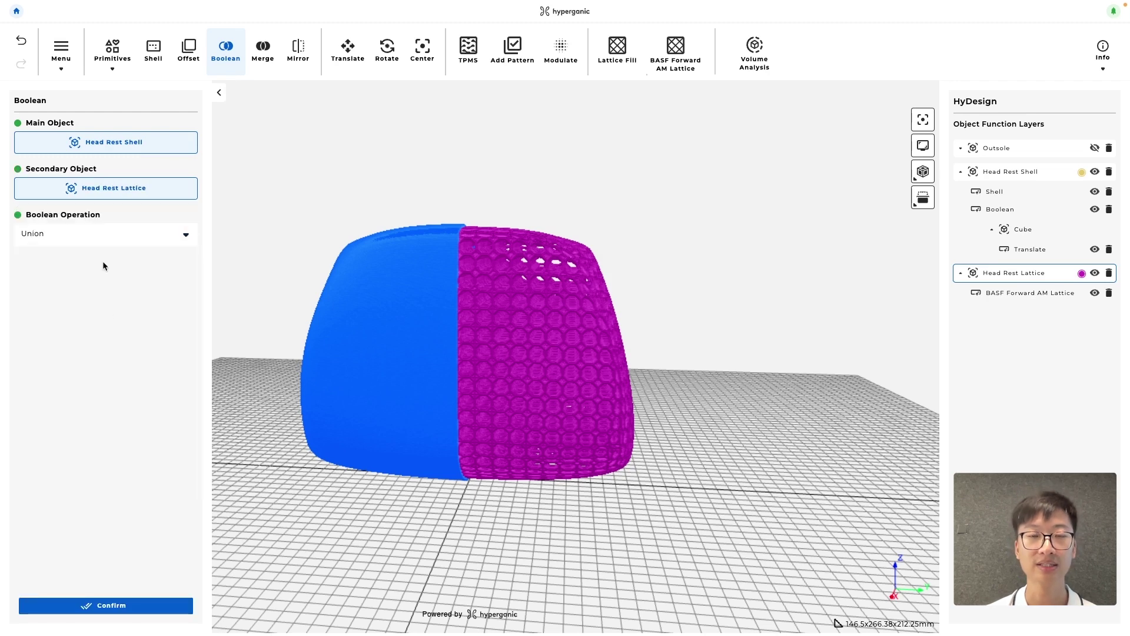
pyautogui.click(155, 610)
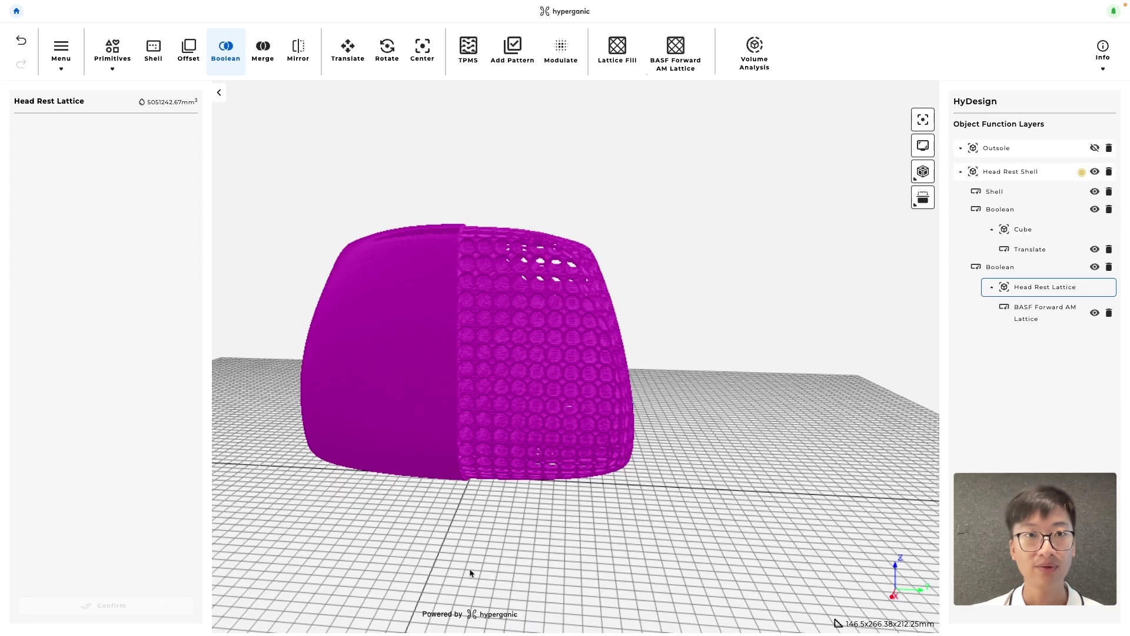
pyautogui.moveTo(469, 567); pyautogui.dragTo(668, 373)
pyautogui.click(923, 198)
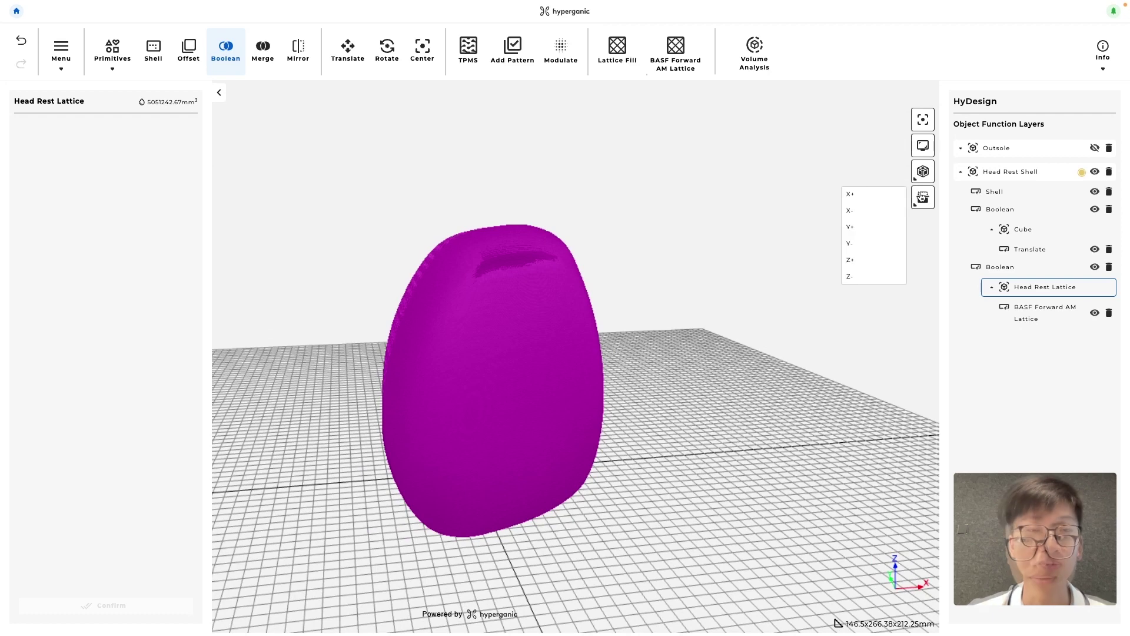
pyautogui.click(872, 245)
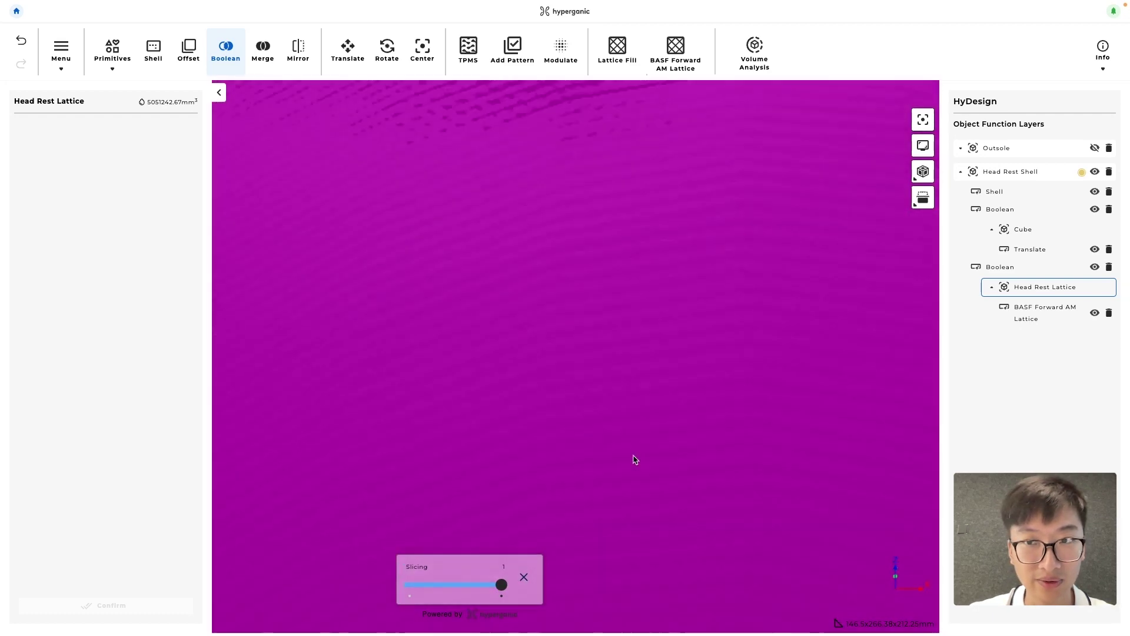
pyautogui.moveTo(500, 587)
pyautogui.mouseDown()
pyautogui.moveTo(437, 590)
pyautogui.moveTo(517, 586)
pyautogui.mouseUp()
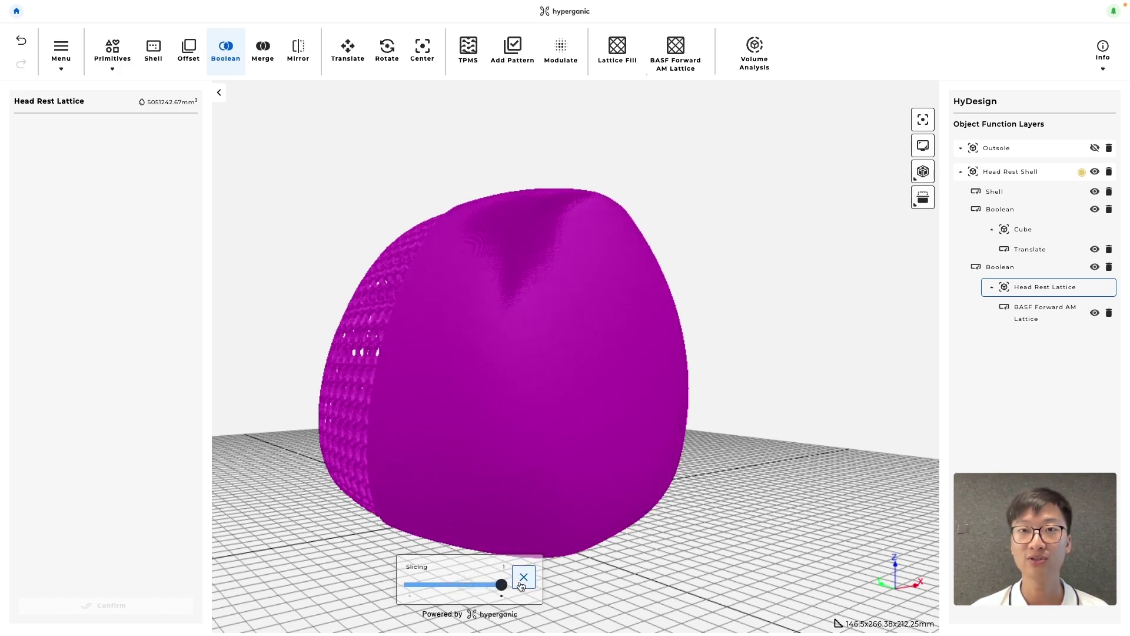
pyautogui.click(526, 581)
pyautogui.moveTo(617, 545); pyautogui.dragTo(938, 540)
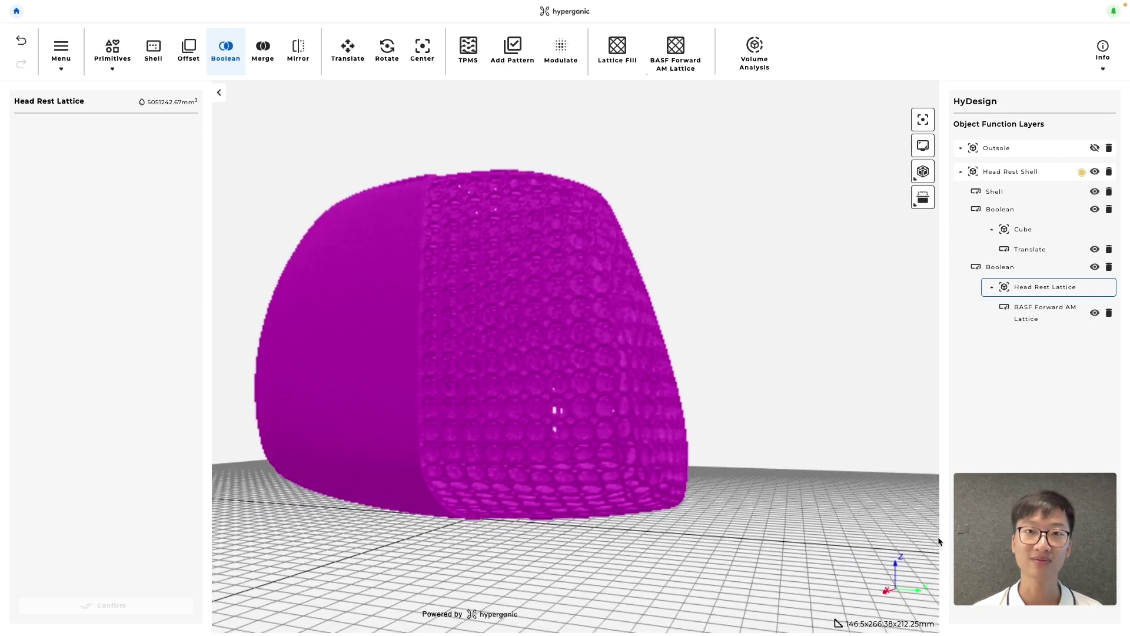